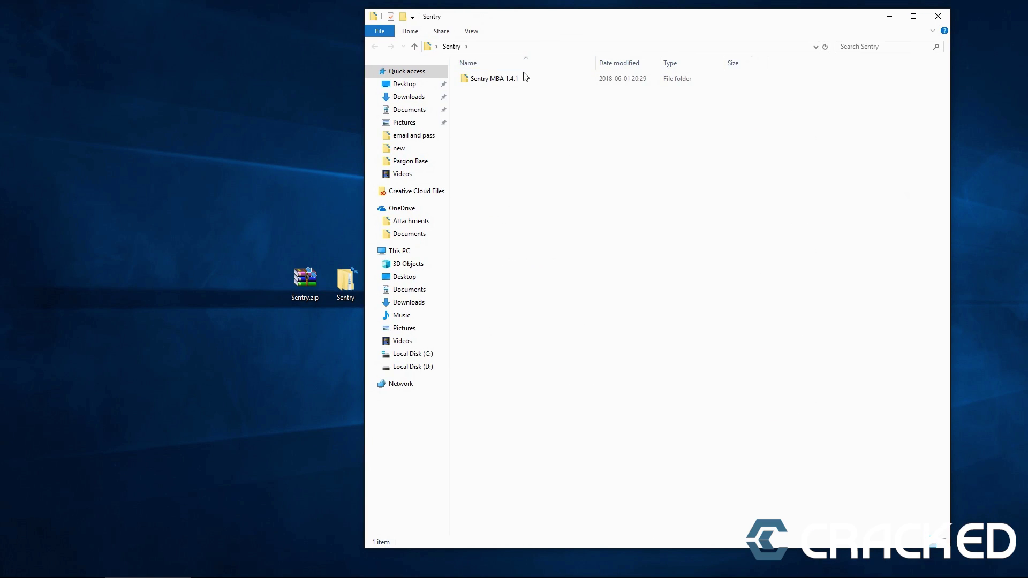
pyautogui.doubleClick(521, 79)
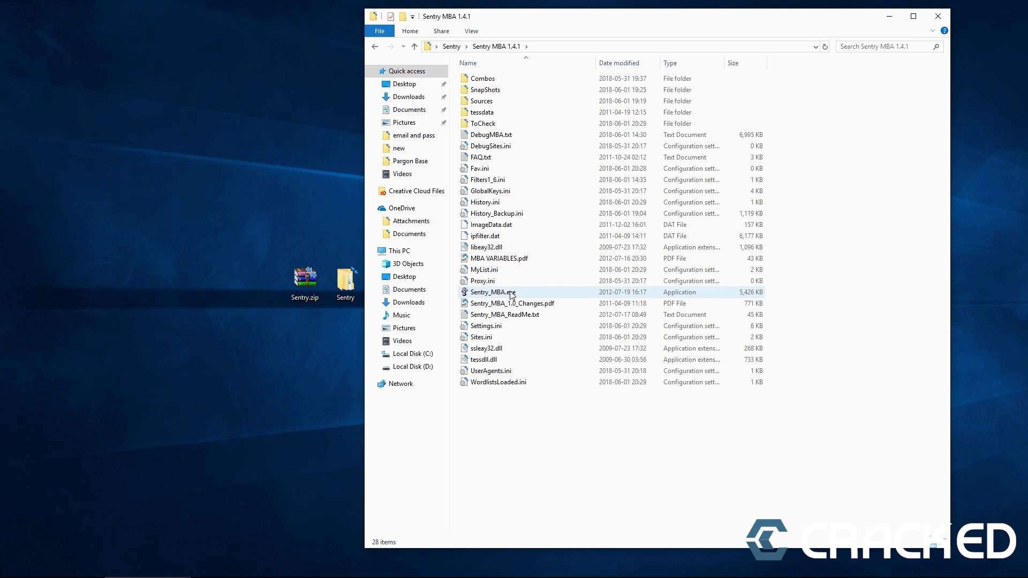
pyautogui.doubleClick(511, 294)
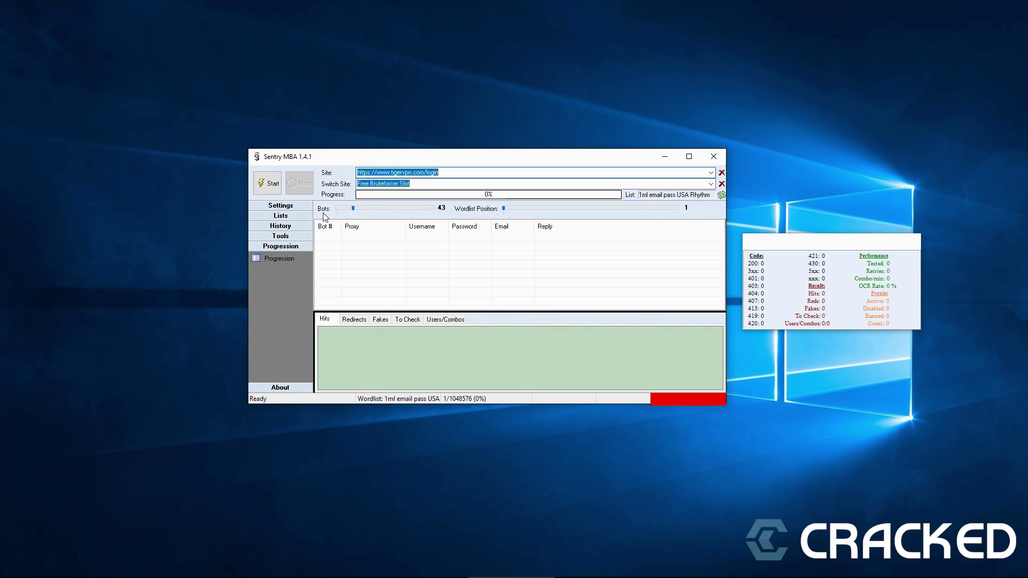
pyautogui.click(287, 205)
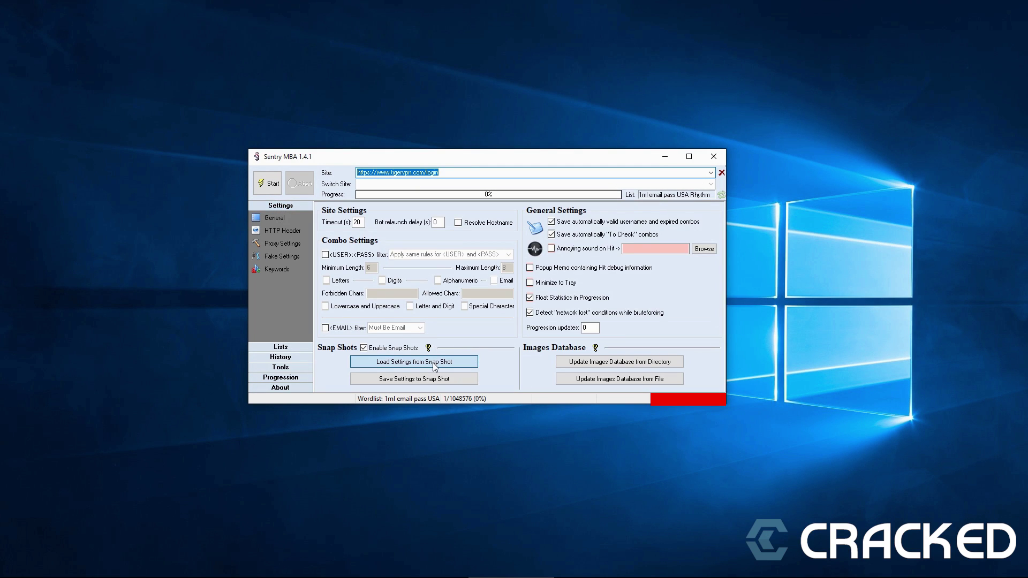
pyautogui.click(433, 362)
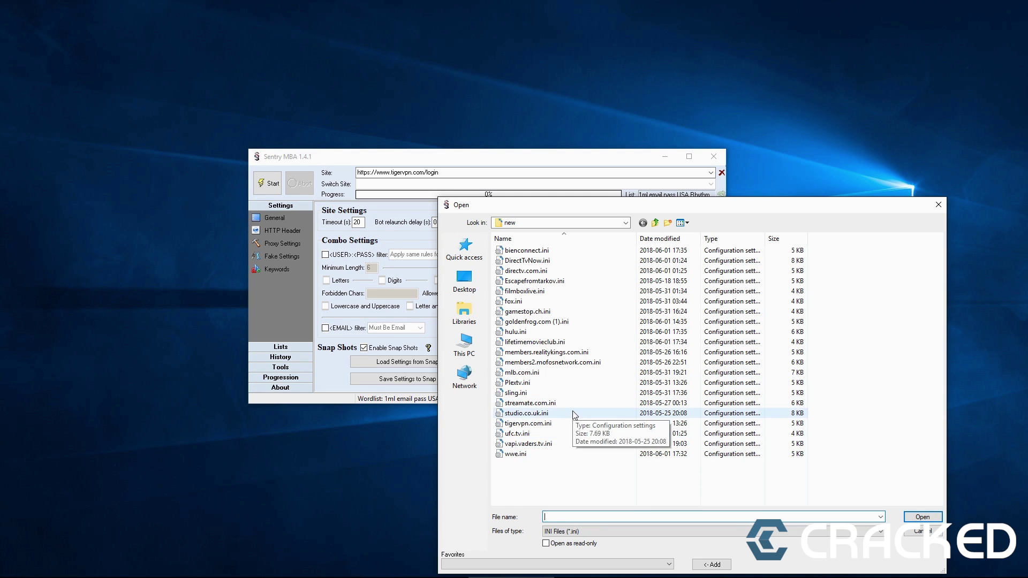
pyautogui.doubleClick(575, 427)
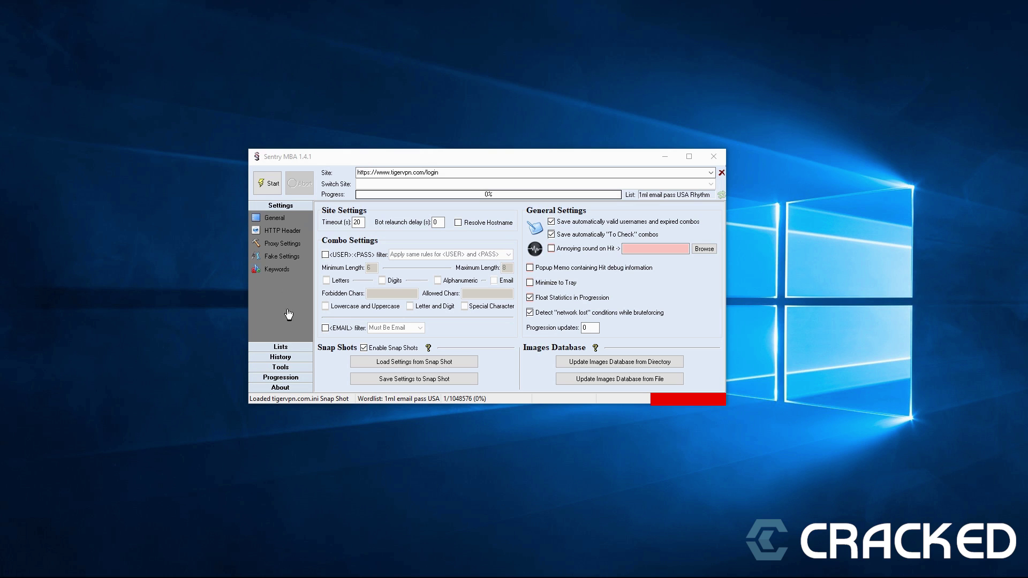
pyautogui.click(279, 346)
pyautogui.click(275, 228)
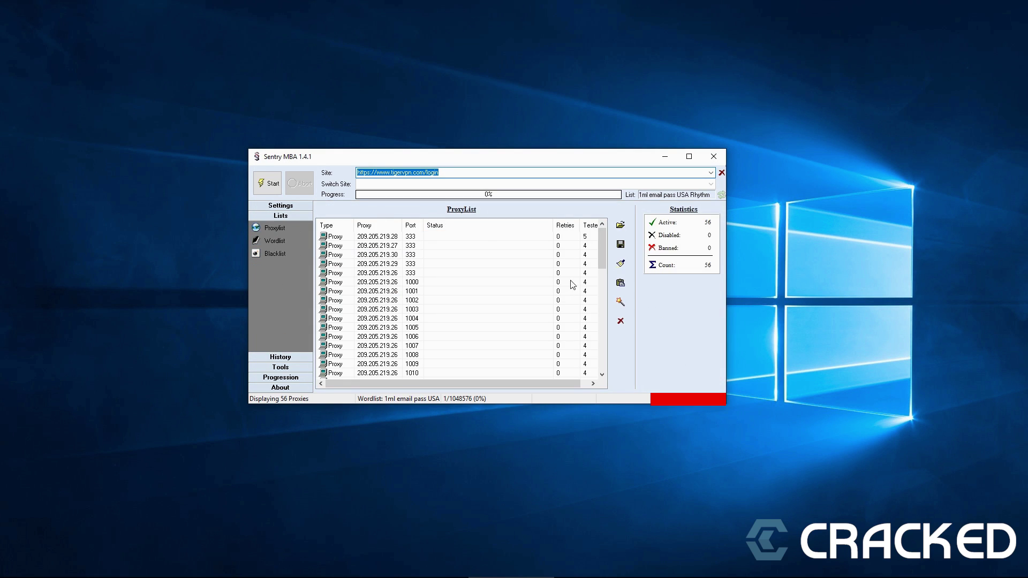
pyautogui.click(620, 225)
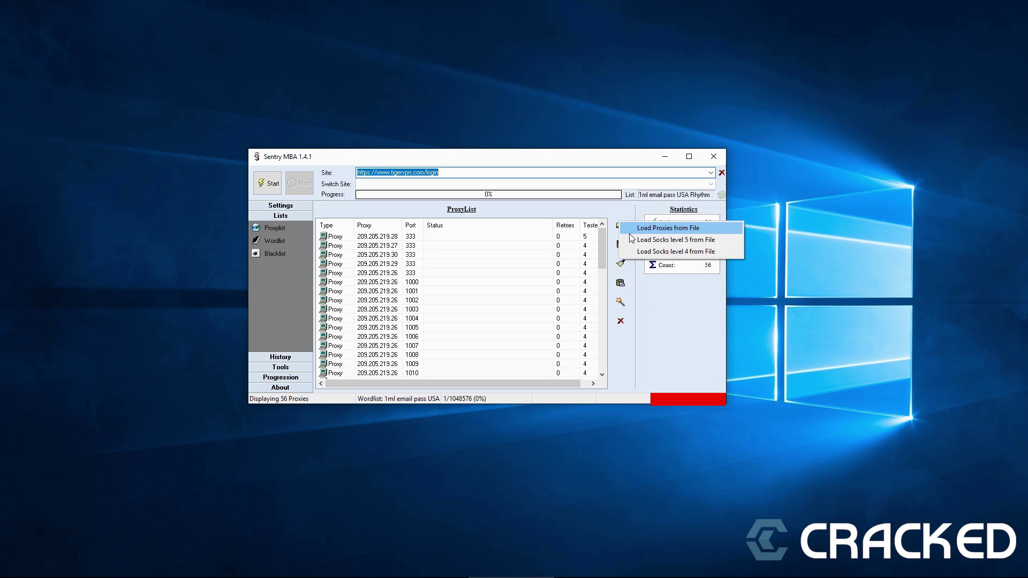
pyautogui.click(464, 281)
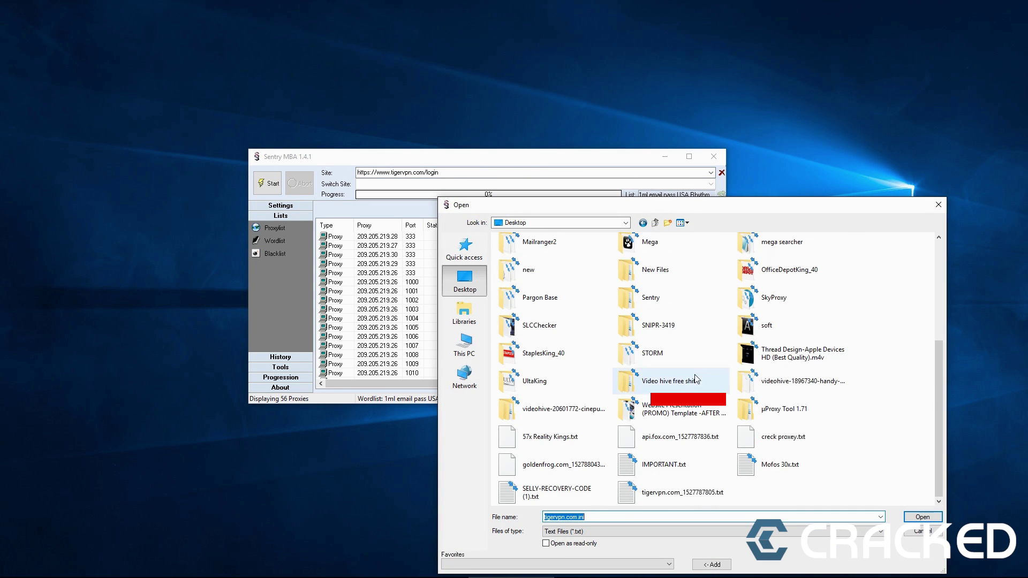
pyautogui.click(938, 204)
pyautogui.click(275, 244)
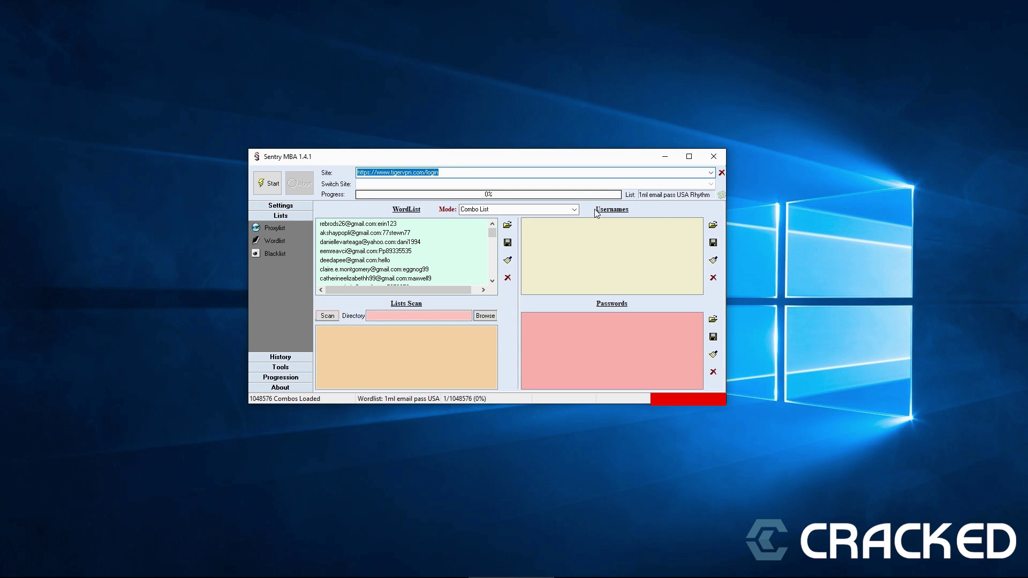
pyautogui.click(507, 224)
pyautogui.click(470, 280)
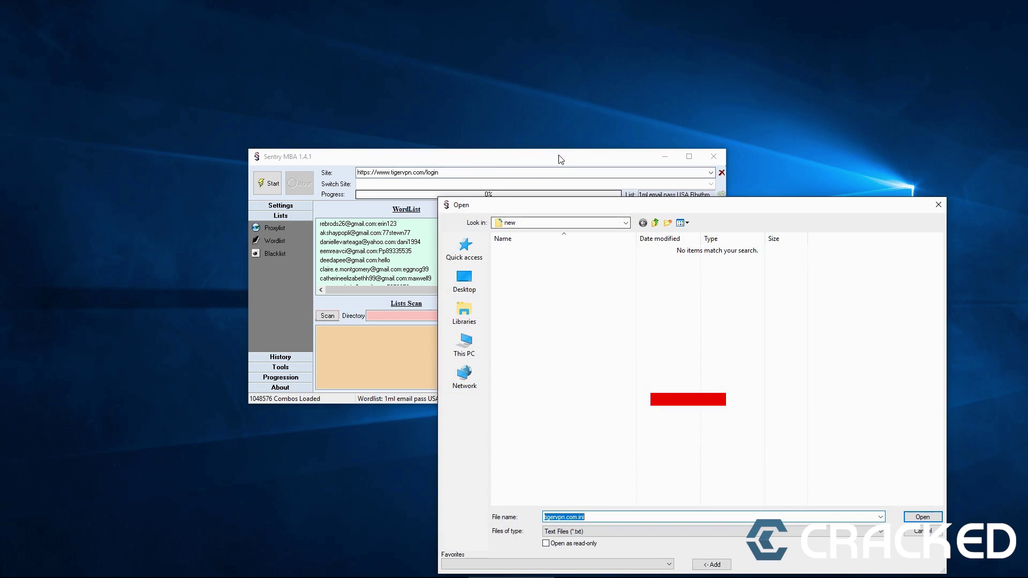
pyautogui.click(478, 291)
pyautogui.click(938, 204)
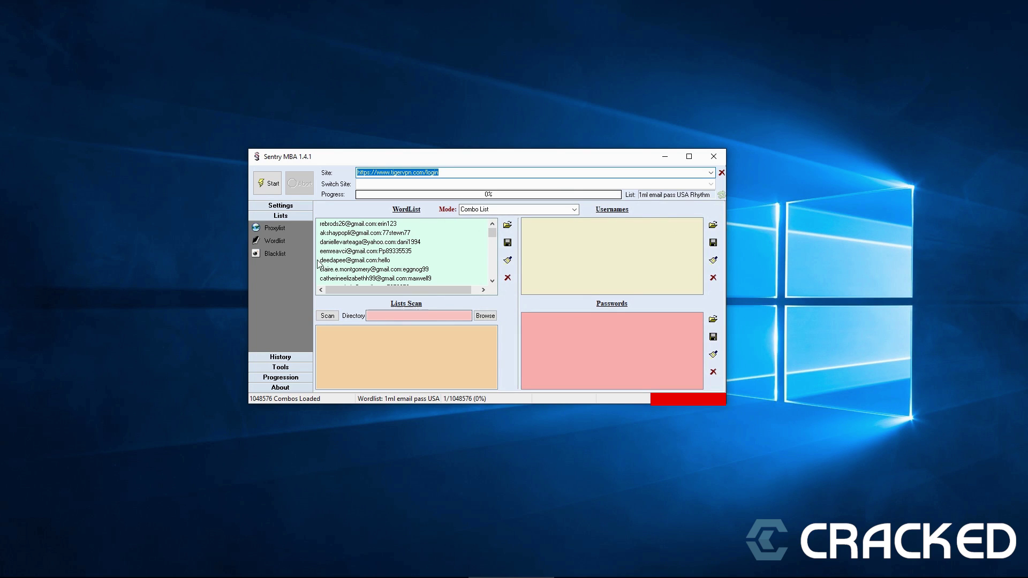
pyautogui.click(293, 358)
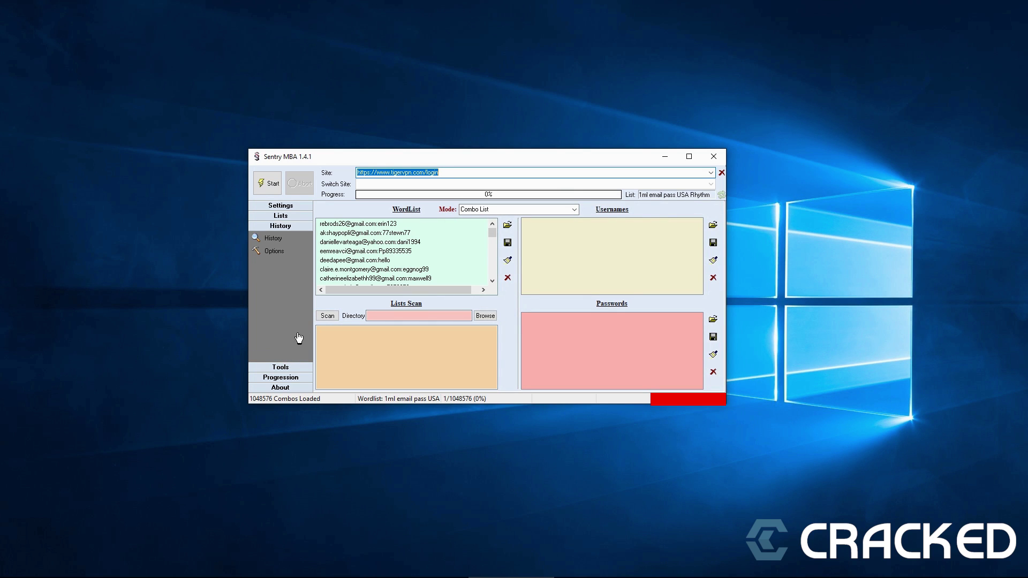
pyautogui.click(292, 379)
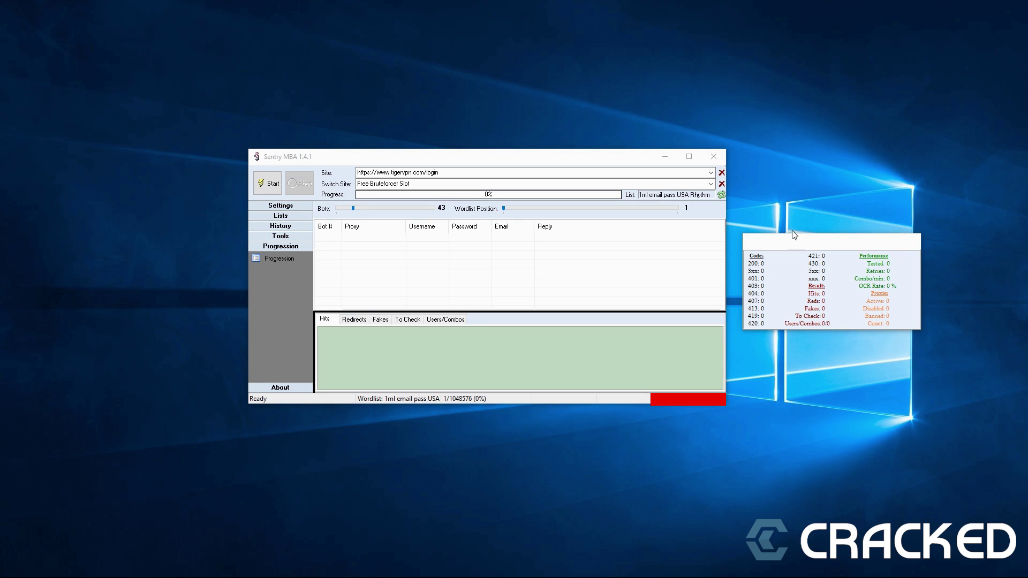
pyautogui.click(354, 209)
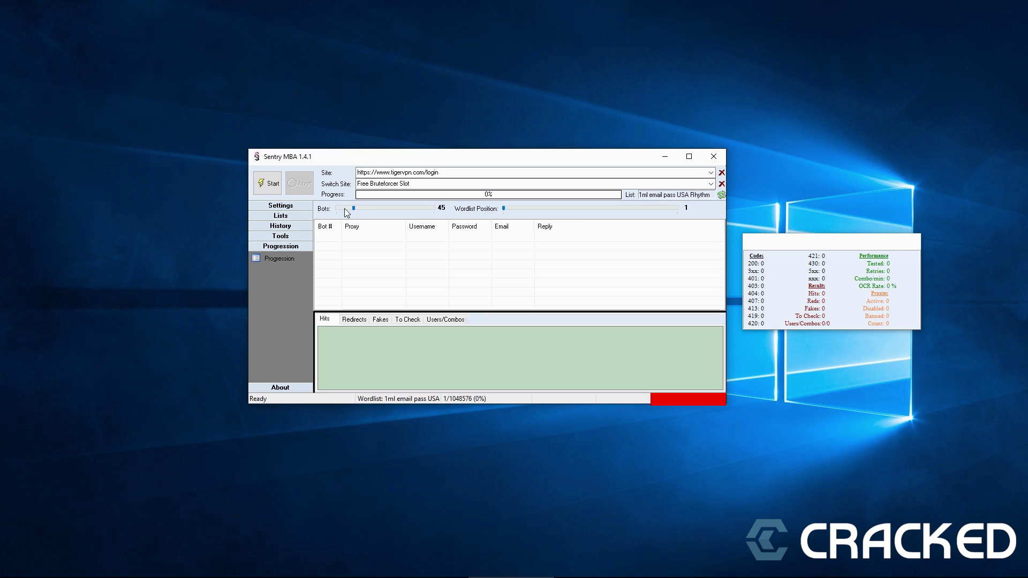
pyautogui.moveTo(355, 211); pyautogui.dragTo(343, 213)
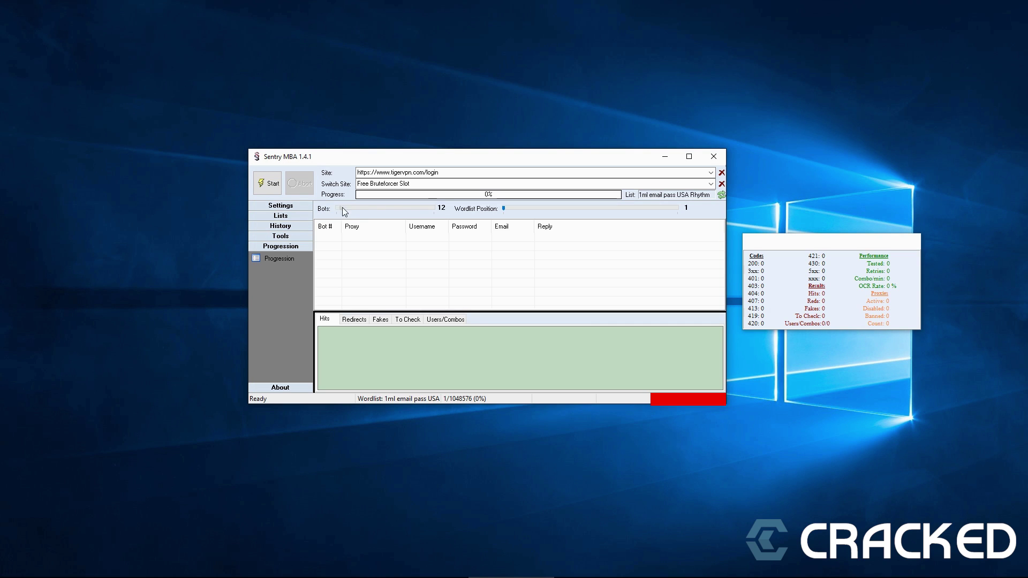
pyautogui.moveTo(426, 215); pyautogui.dragTo(413, 213)
pyautogui.moveTo(348, 215); pyautogui.dragTo(344, 215)
pyautogui.moveTo(340, 209); pyautogui.dragTo(366, 209)
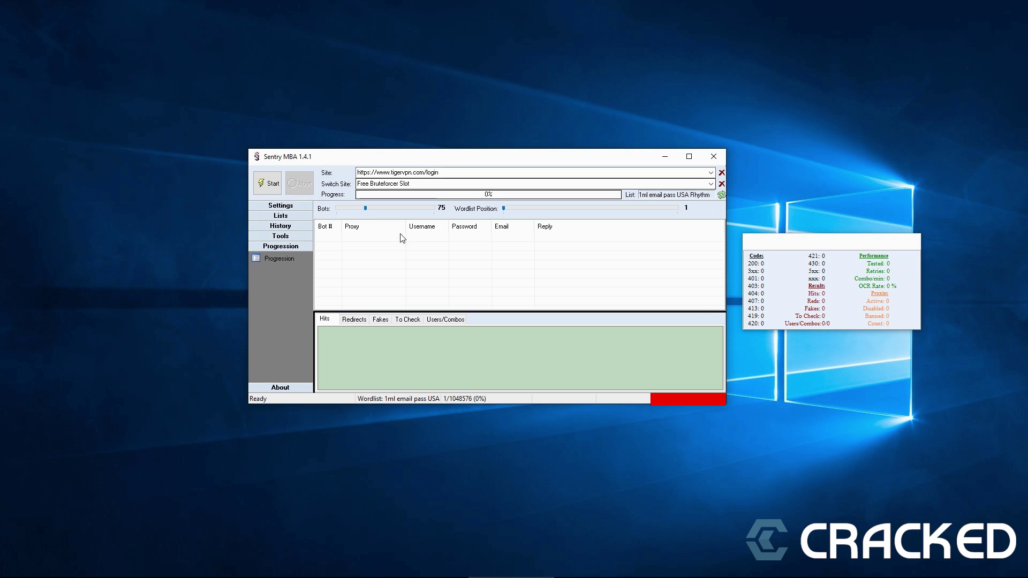
pyautogui.click(269, 183)
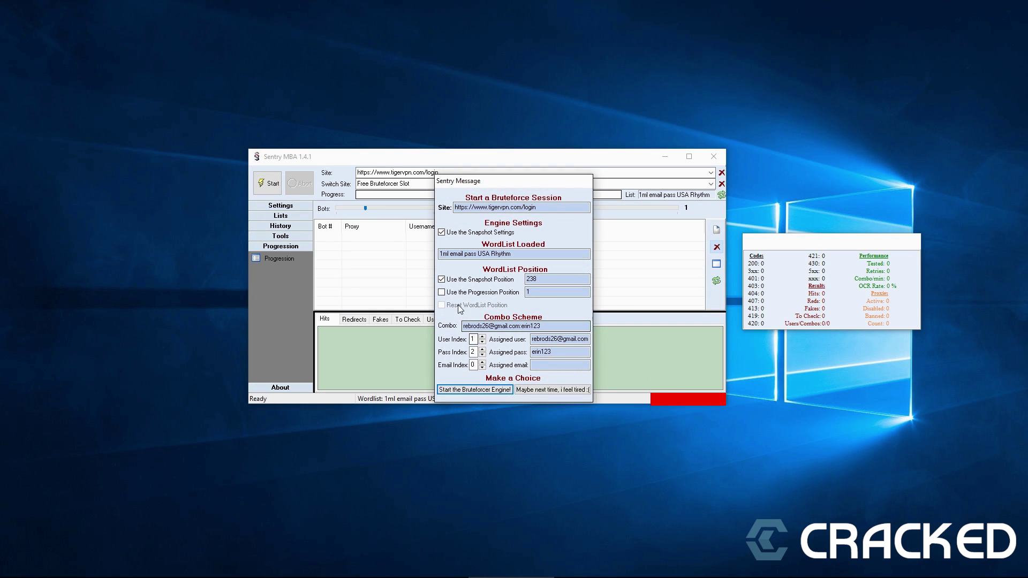
pyautogui.click(441, 292)
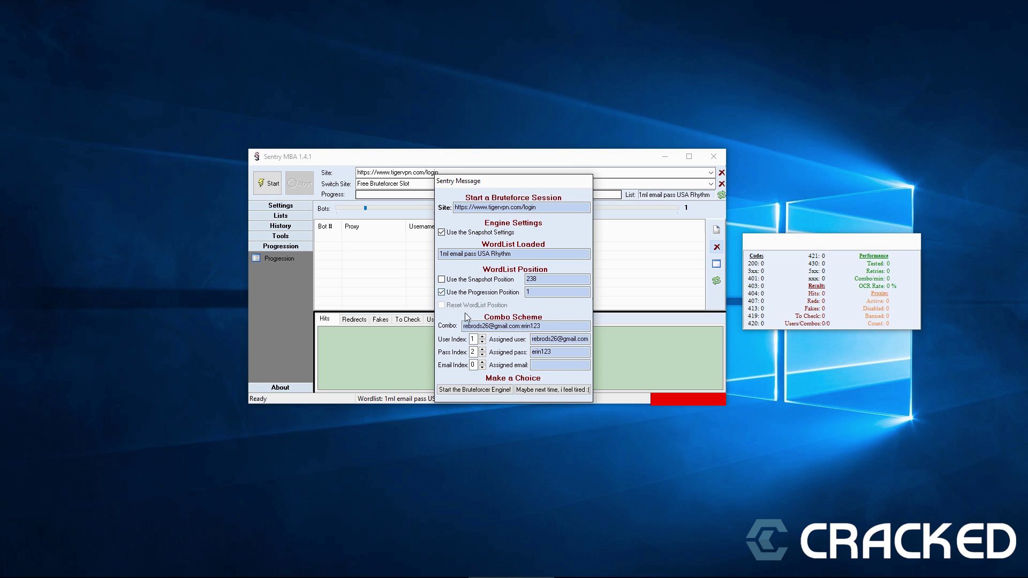
pyautogui.click(457, 291)
pyautogui.doubleClick(529, 279)
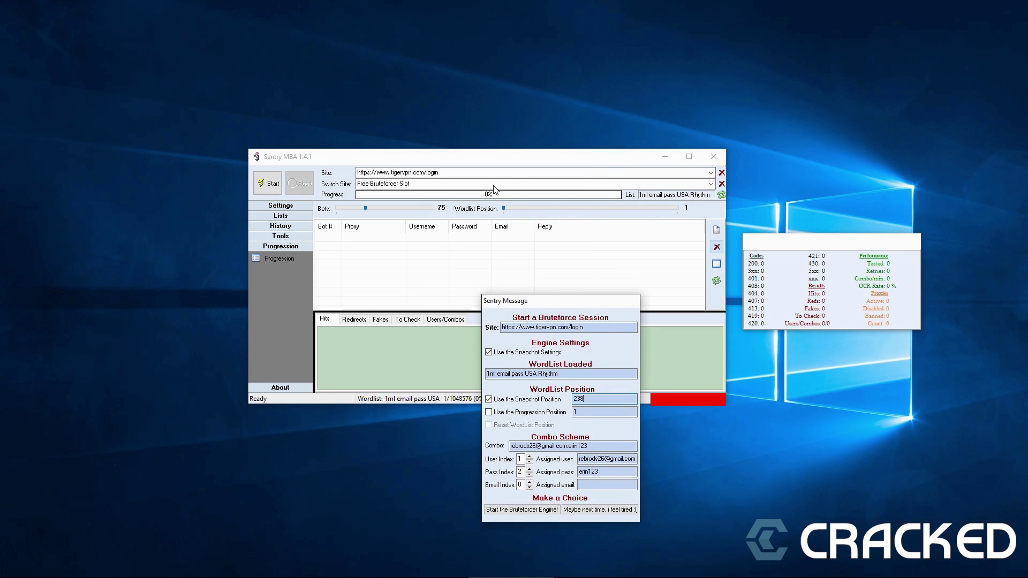
pyautogui.moveTo(552, 304); pyautogui.dragTo(507, 218)
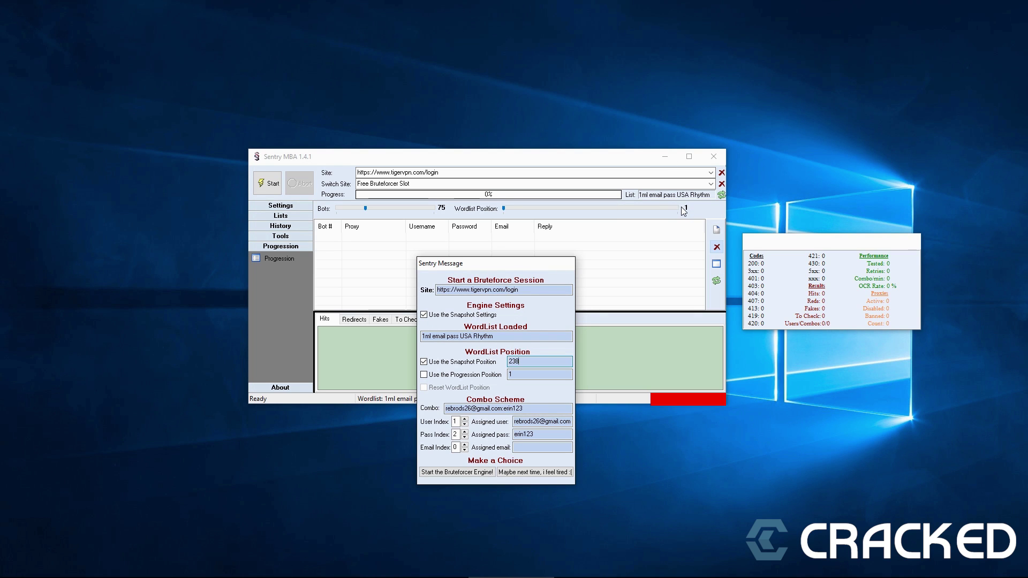
pyautogui.click(470, 481)
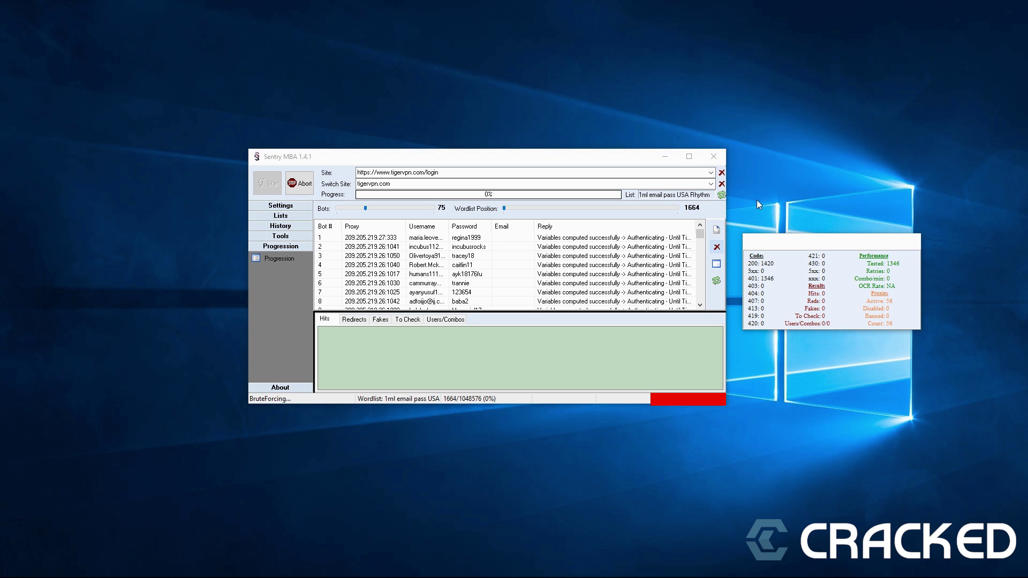
pyautogui.moveTo(751, 196)
pyautogui.mouseDown()
pyautogui.moveTo(918, 230)
pyautogui.moveTo(742, 206)
pyautogui.moveTo(916, 236)
pyautogui.mouseUp()
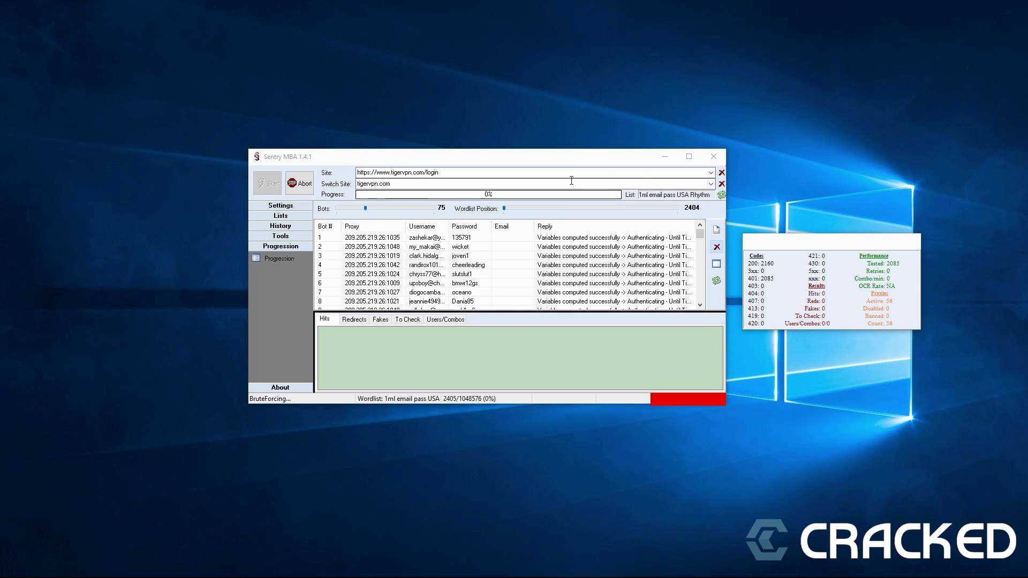
pyautogui.click(711, 183)
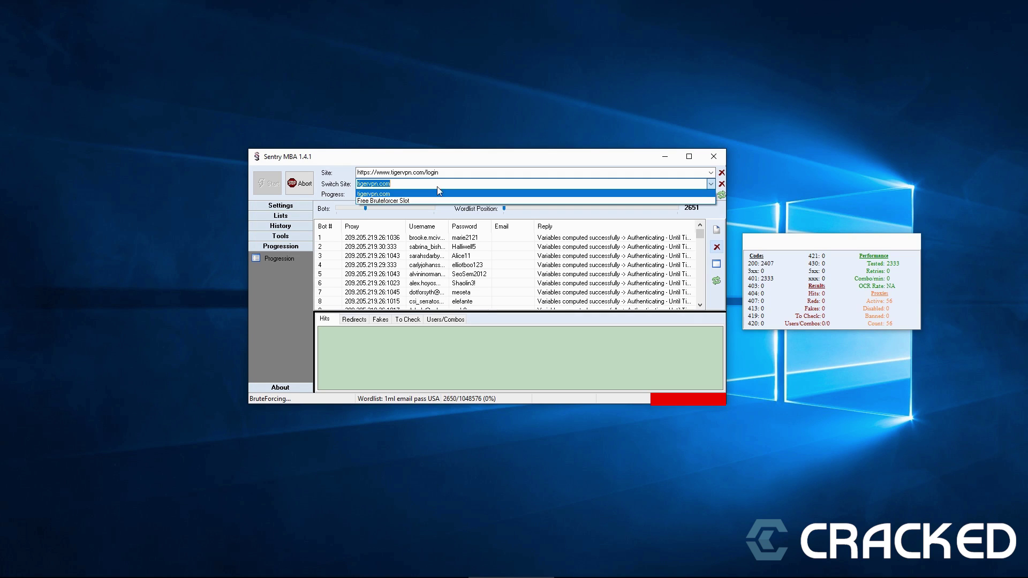
# - Load the Plextv.ini snapshot into the free bruteforcer slot via General settings
pyautogui.click(372, 200)
pyautogui.click(282, 207)
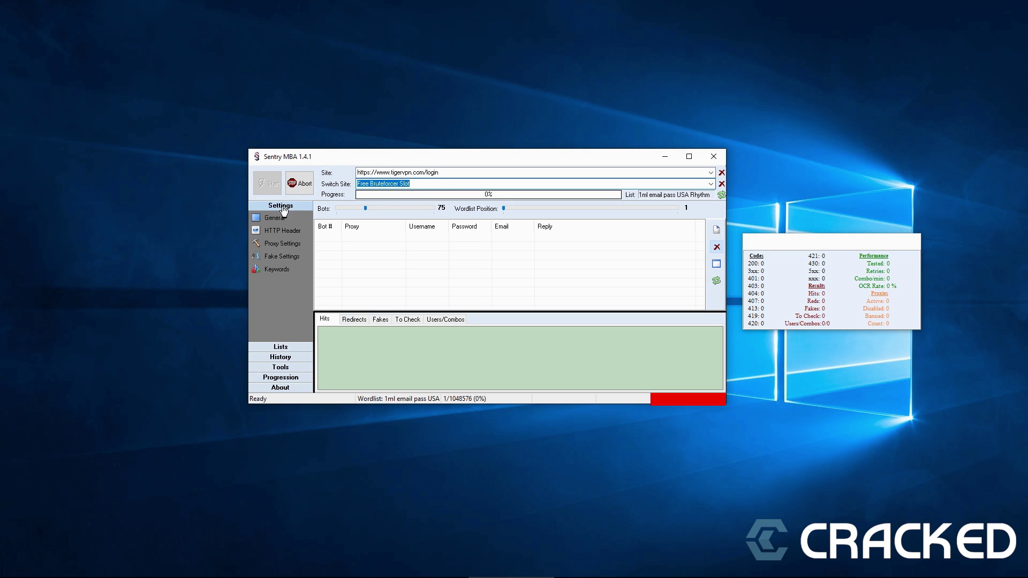
pyautogui.click(273, 218)
pyautogui.click(440, 364)
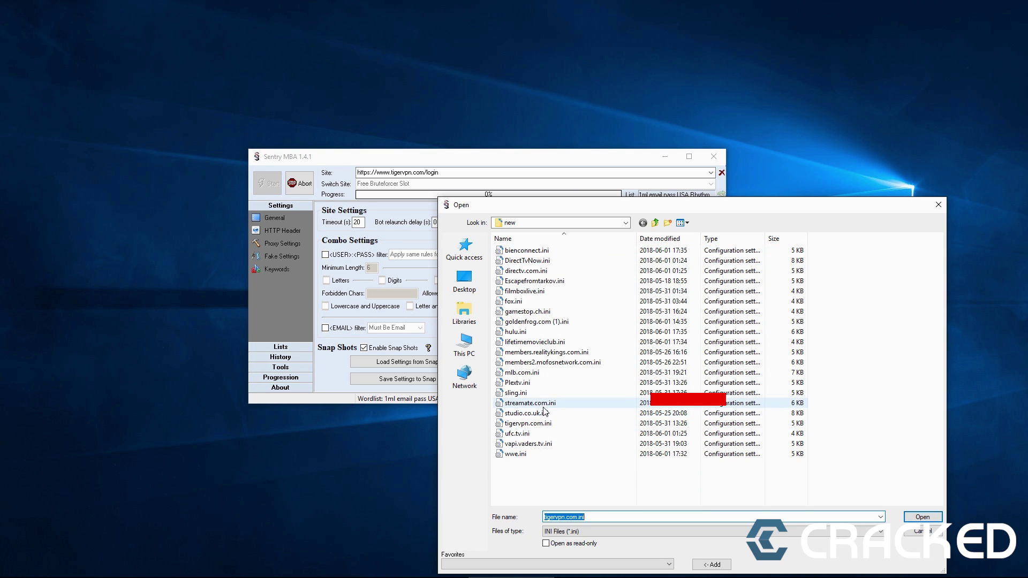
pyautogui.doubleClick(541, 383)
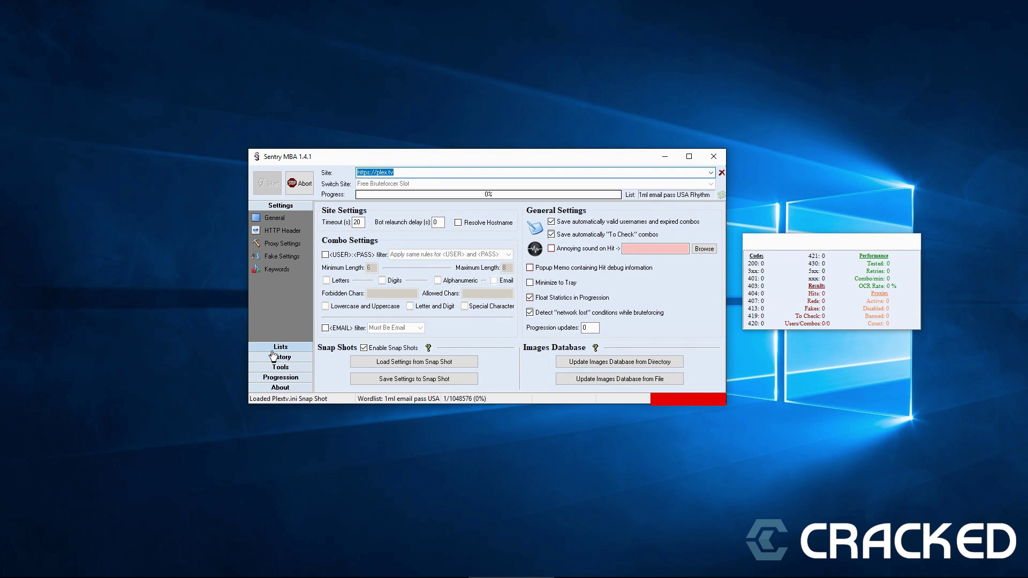
# - Go to Progression and dismiss the plex.tv session start prompt without starting
pyautogui.click(277, 377)
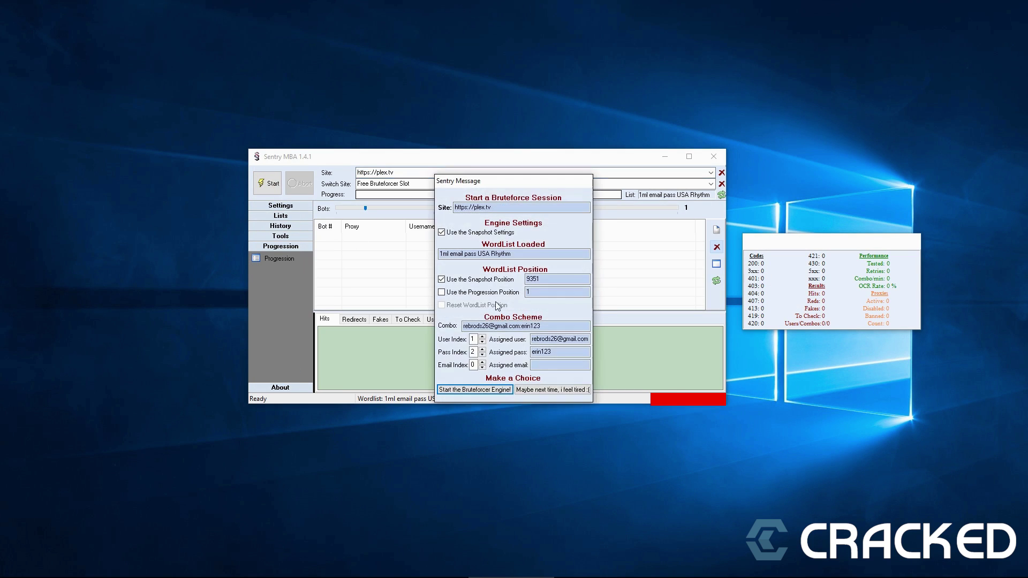
pyautogui.click(552, 390)
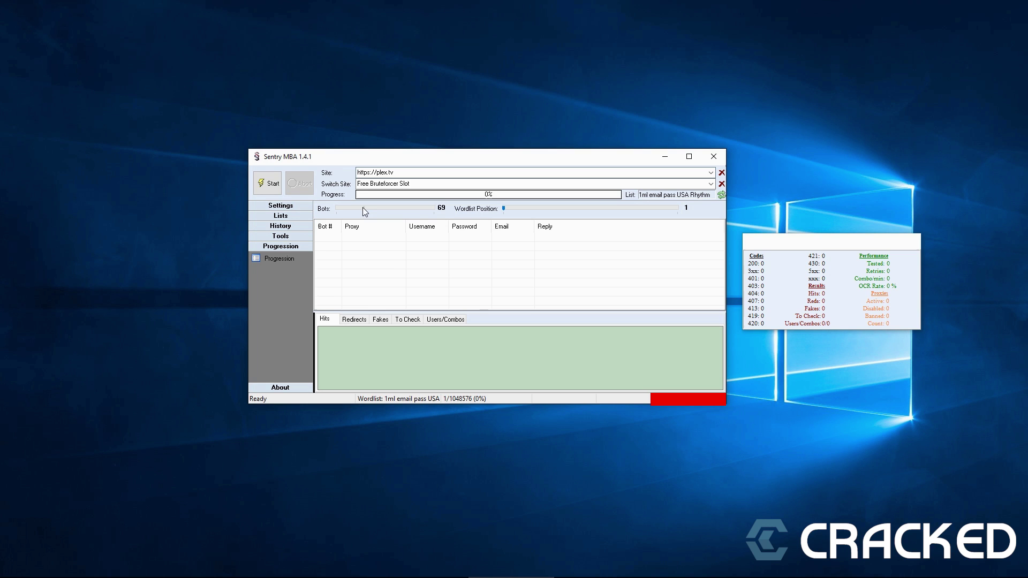
# - Adjust the bot count and start the brute-force engine for plex.tv
pyautogui.moveTo(362, 210); pyautogui.dragTo(343, 207)
pyautogui.click(268, 183)
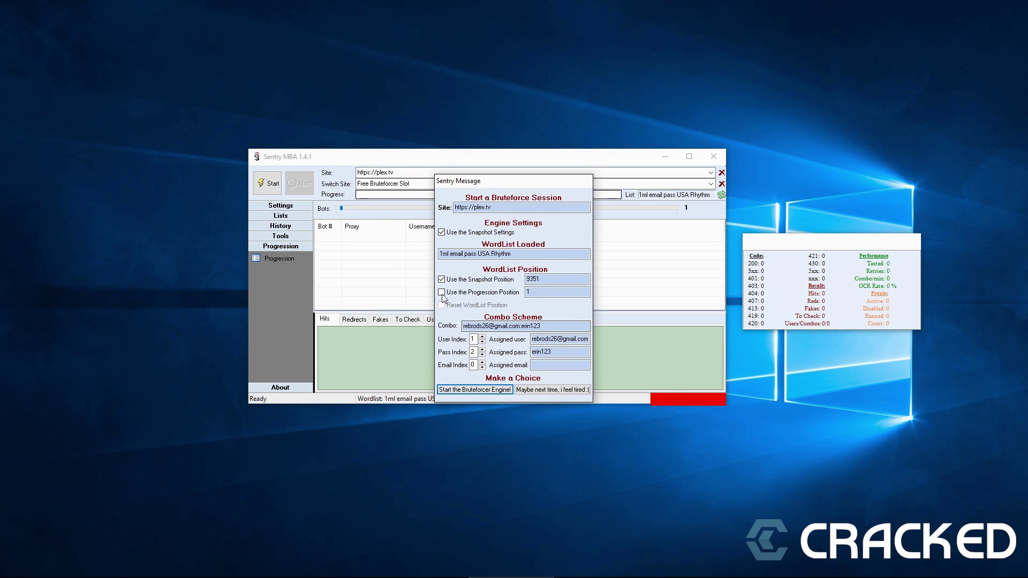
pyautogui.click(475, 390)
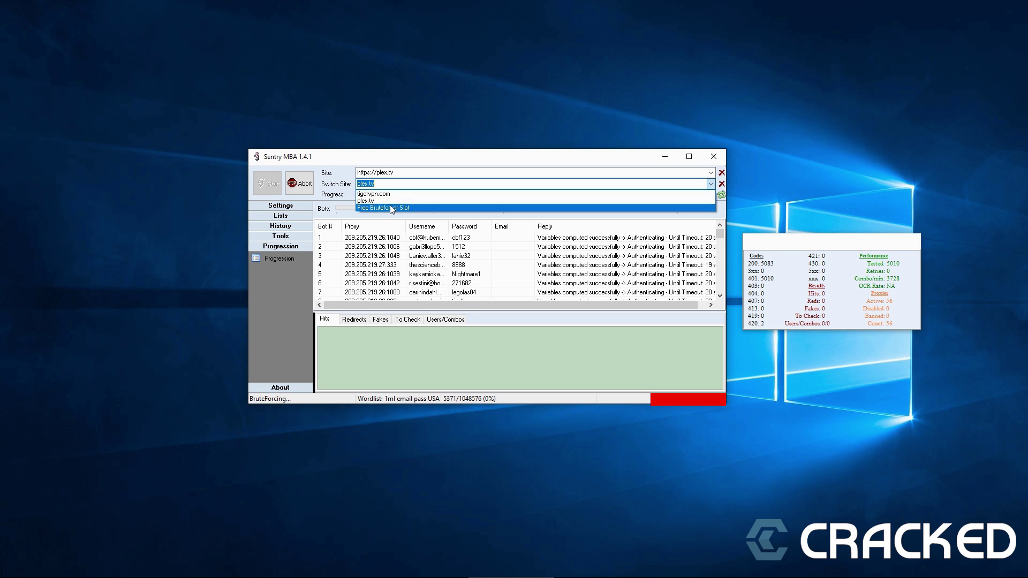
# - Switch the session to tigervpn.com and raise its bots to 165
pyautogui.click(388, 194)
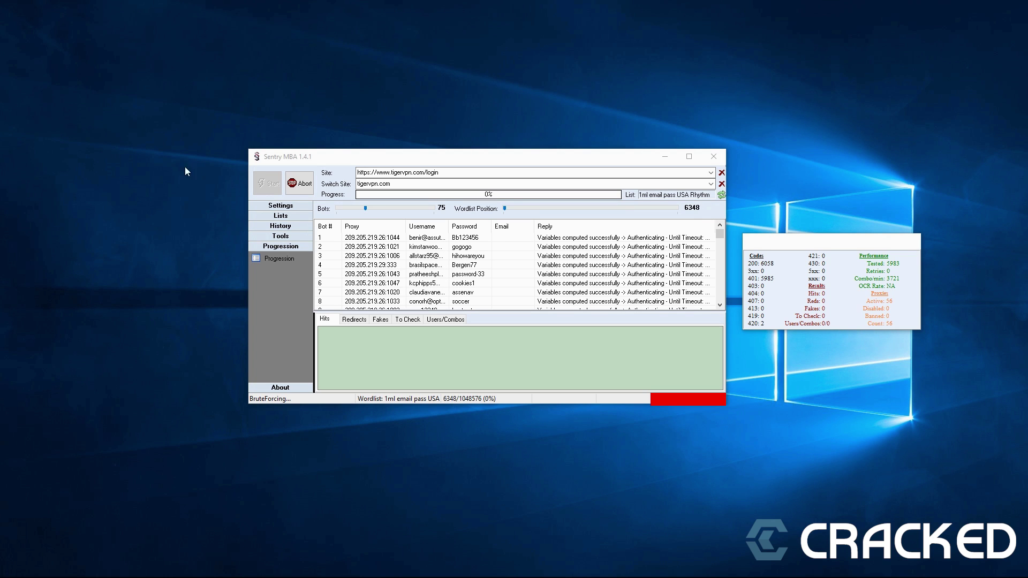
pyautogui.moveTo(365, 209); pyautogui.dragTo(400, 208)
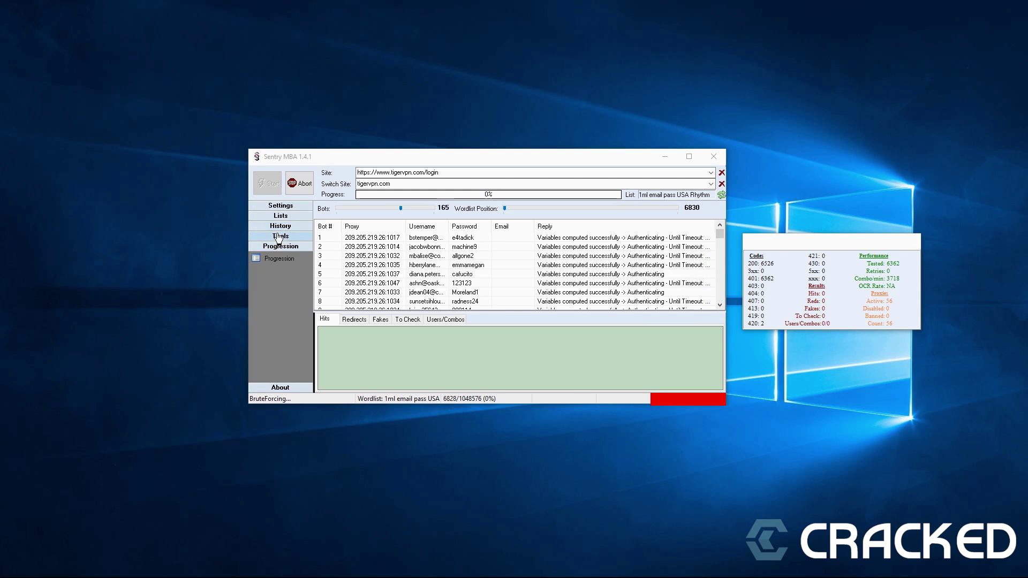
pyautogui.click(281, 226)
pyautogui.click(274, 239)
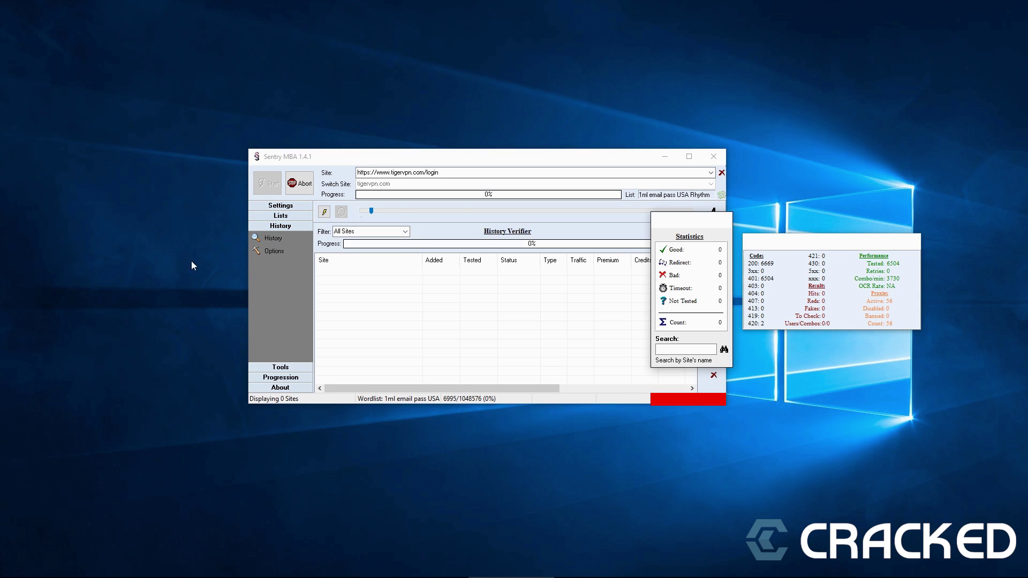
pyautogui.moveTo(690, 221); pyautogui.dragTo(808, 370)
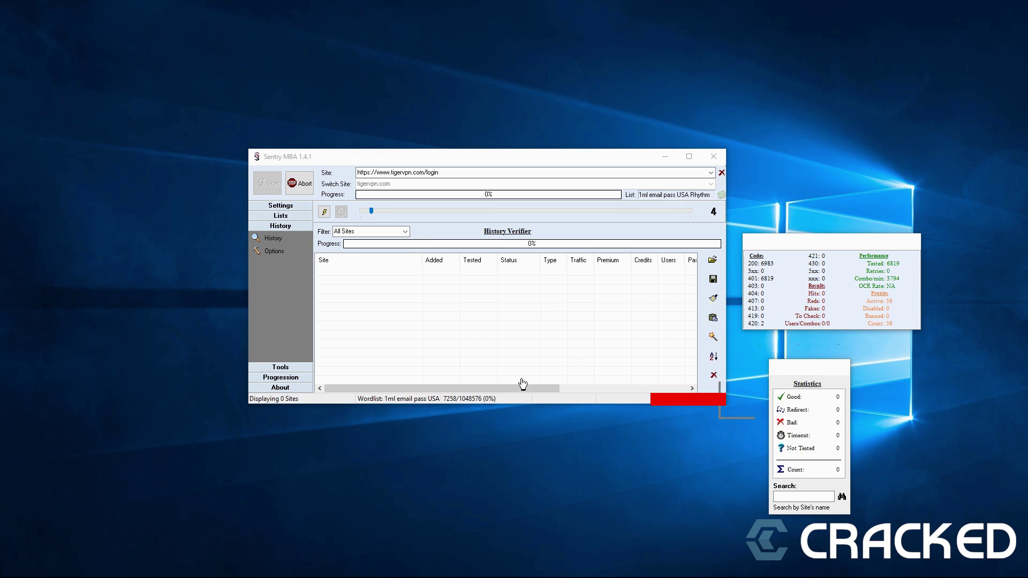
pyautogui.moveTo(522, 385); pyautogui.dragTo(649, 384)
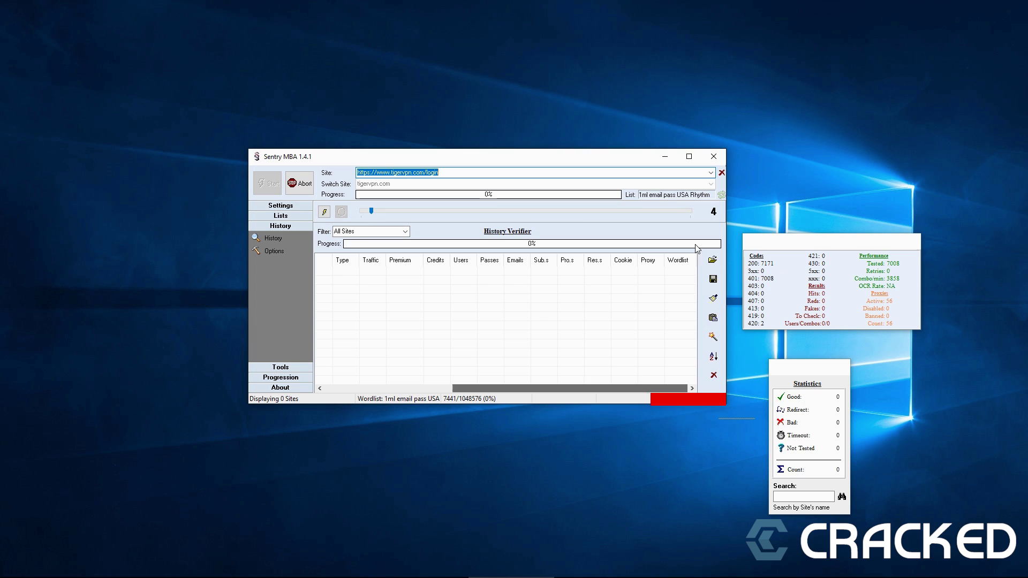
pyautogui.moveTo(697, 248); pyautogui.dragTo(652, 354)
pyautogui.moveTo(635, 388); pyautogui.dragTo(527, 390)
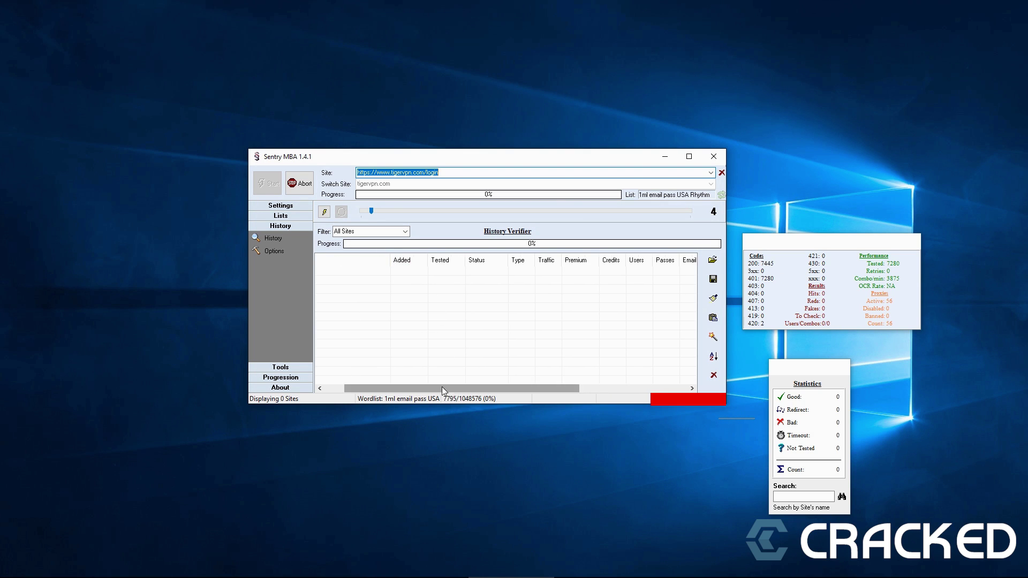
pyautogui.moveTo(442, 389); pyautogui.dragTo(482, 388)
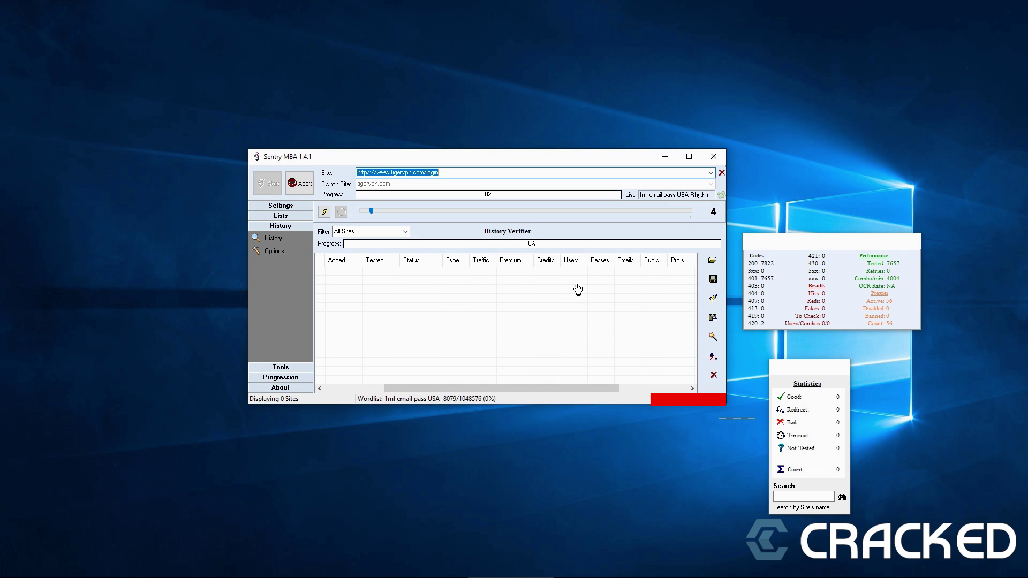
pyautogui.click(287, 378)
pyautogui.click(855, 412)
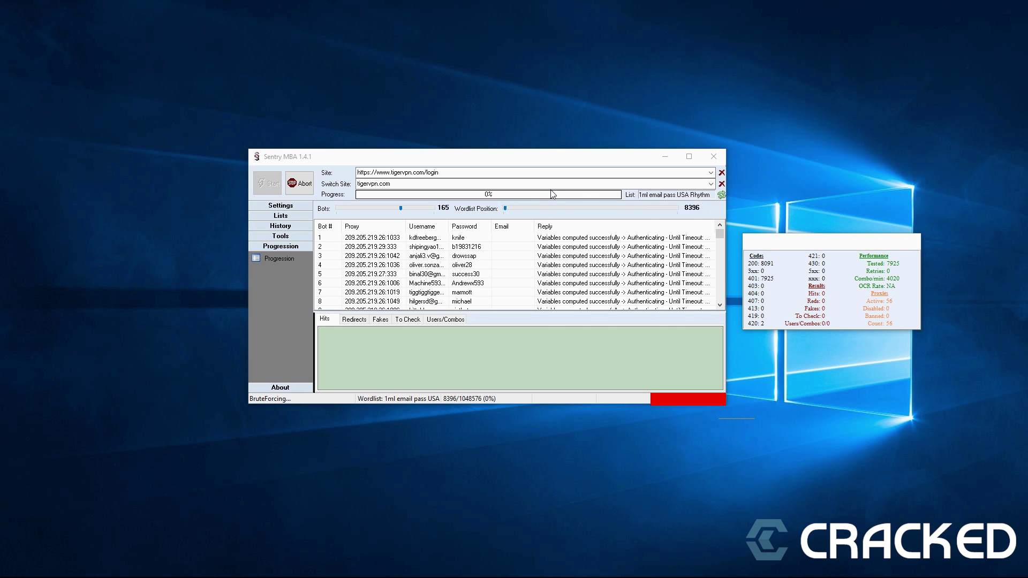
# - Select the tigervpn.com hit, abort the running engine and go to History
pyautogui.click(528, 392)
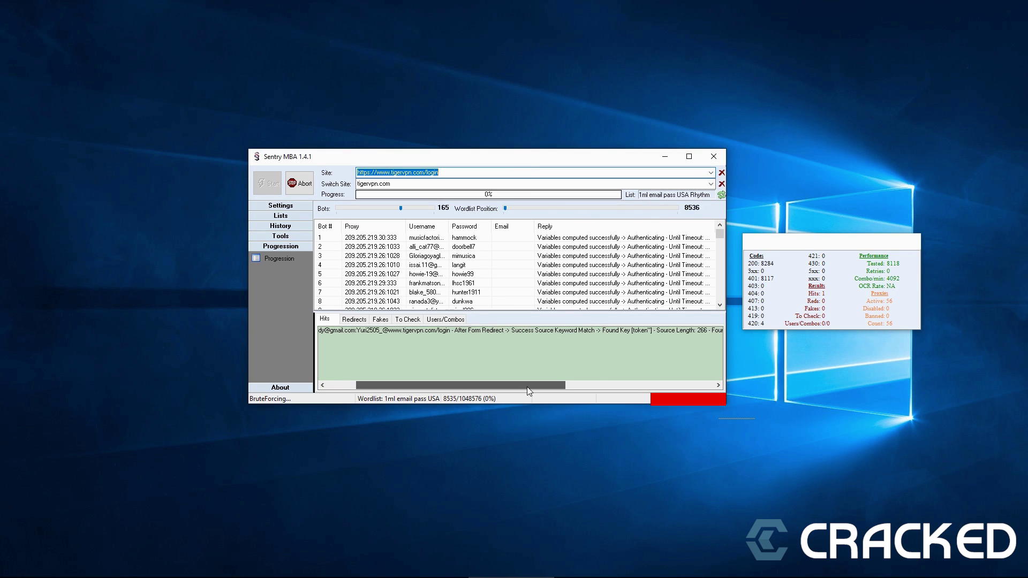
pyautogui.moveTo(529, 393); pyautogui.dragTo(680, 387)
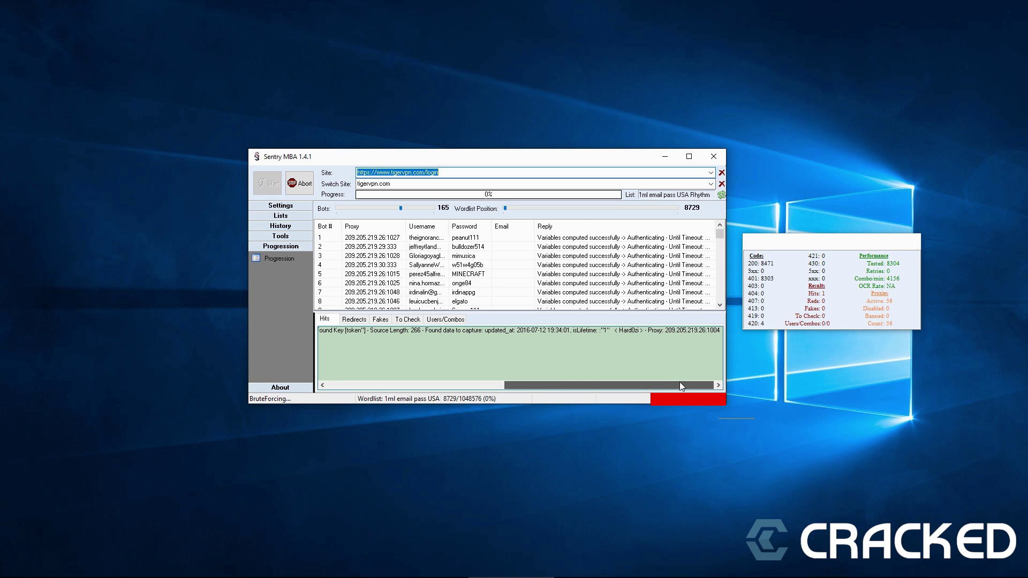
pyautogui.click(624, 328)
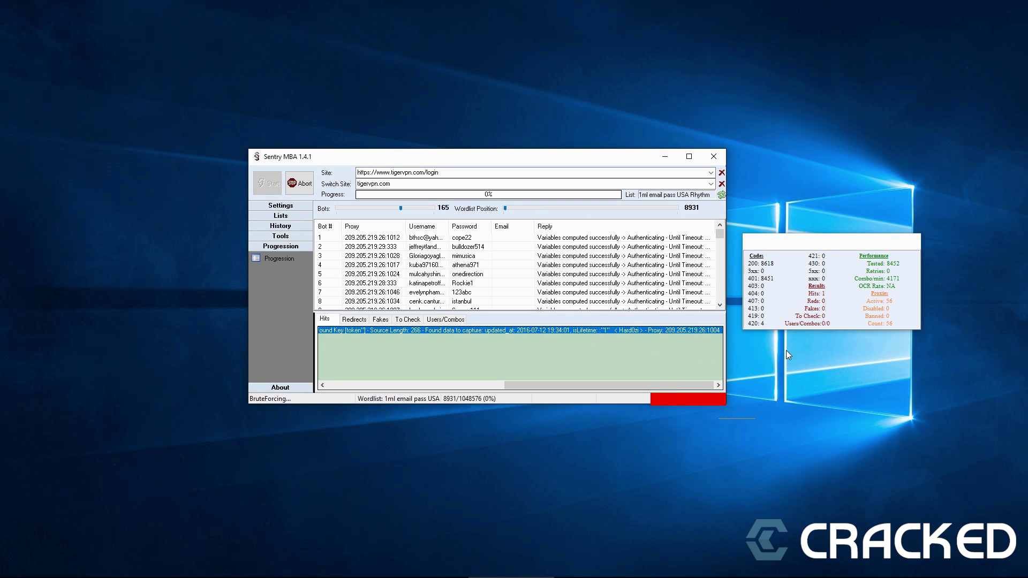
pyautogui.click(299, 183)
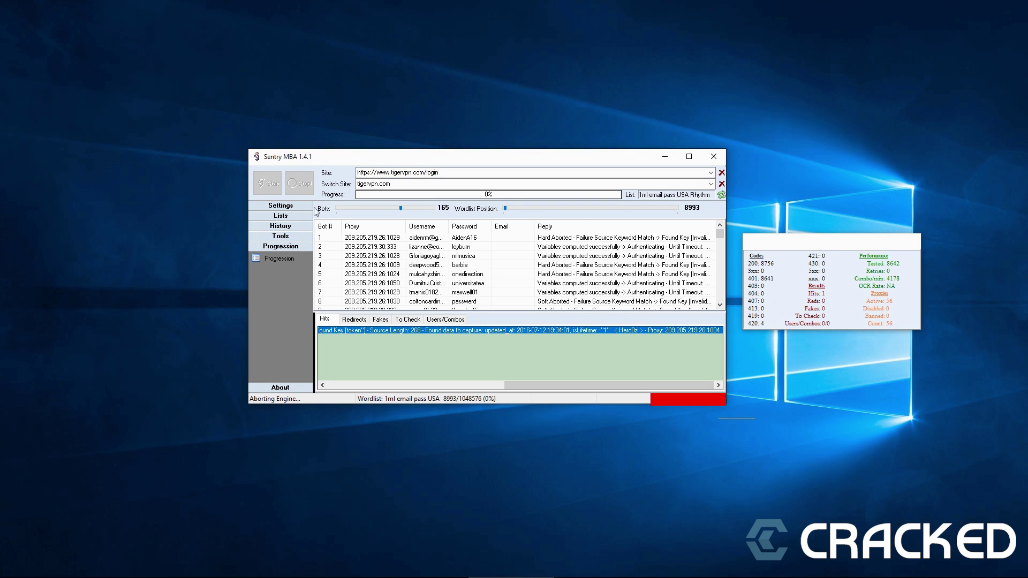
pyautogui.click(283, 227)
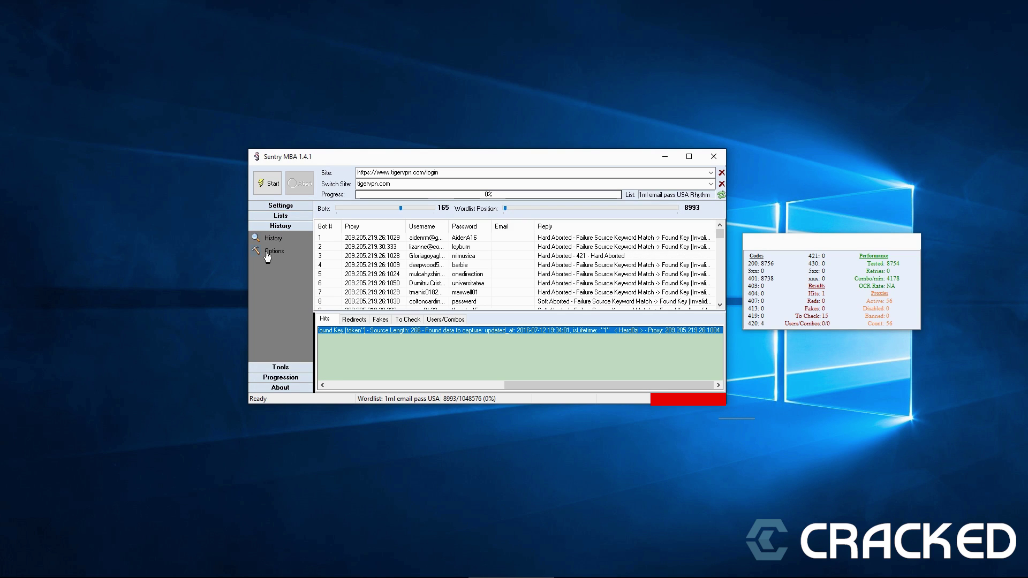
# - In History Options, choose a Save Filter format that includes captured keys
pyautogui.click(271, 252)
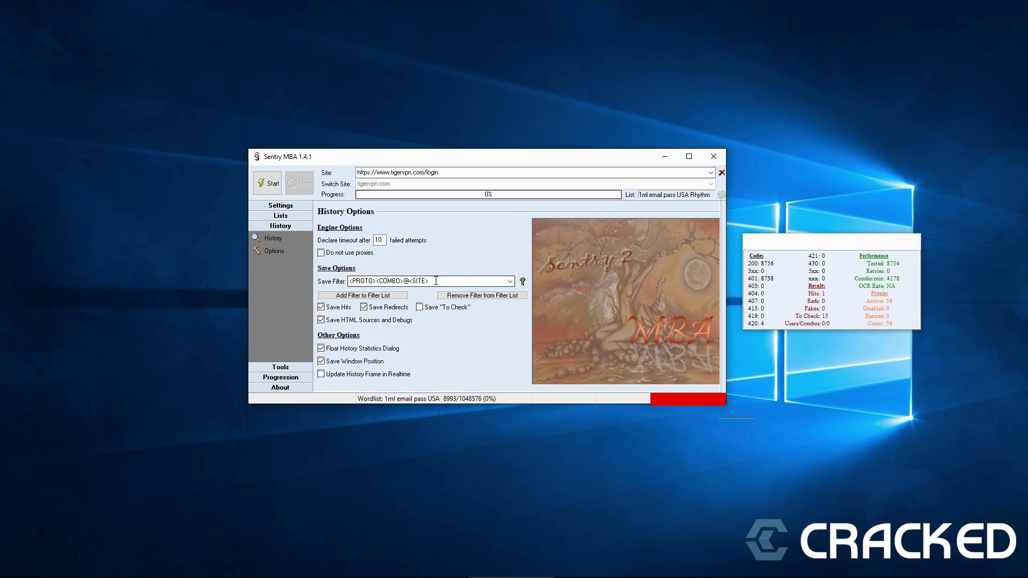
pyautogui.doubleClick(387, 281)
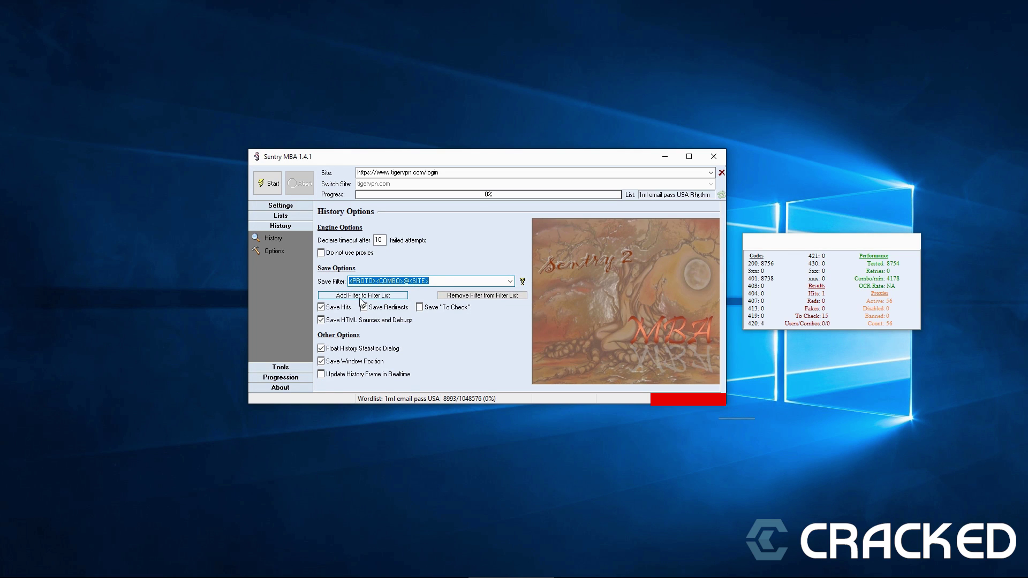
pyautogui.click(510, 281)
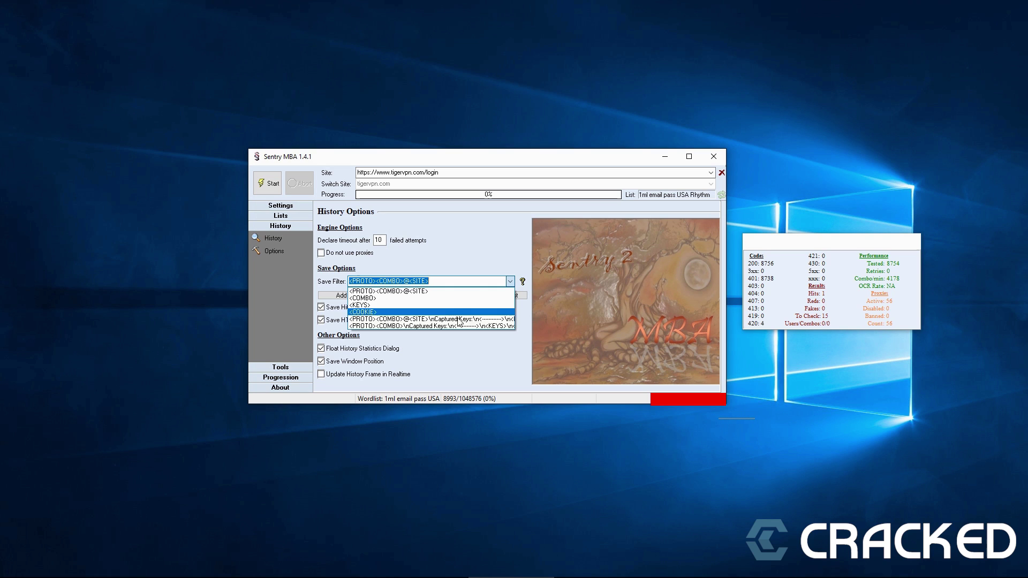
pyautogui.click(484, 328)
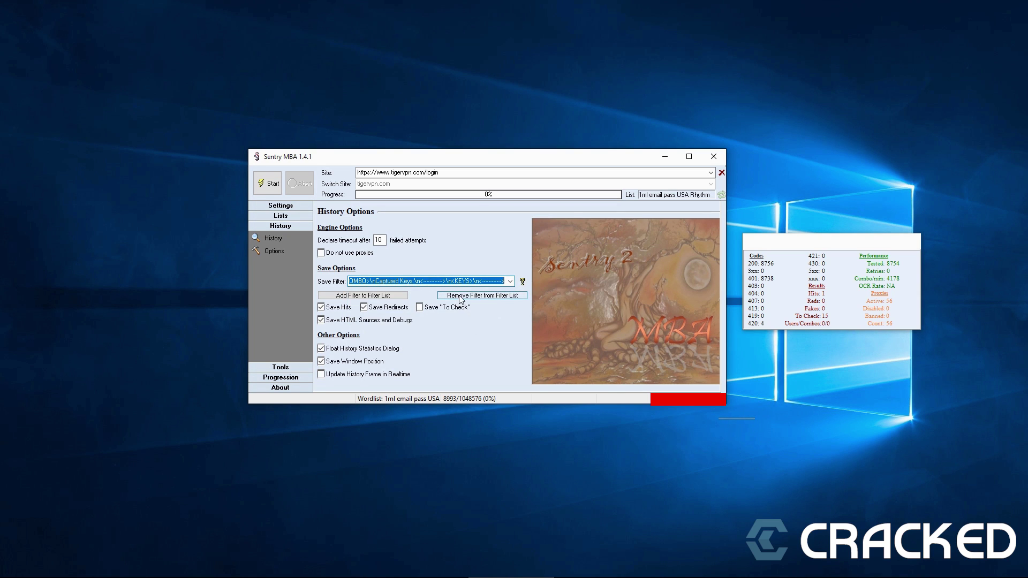
pyautogui.click(472, 283)
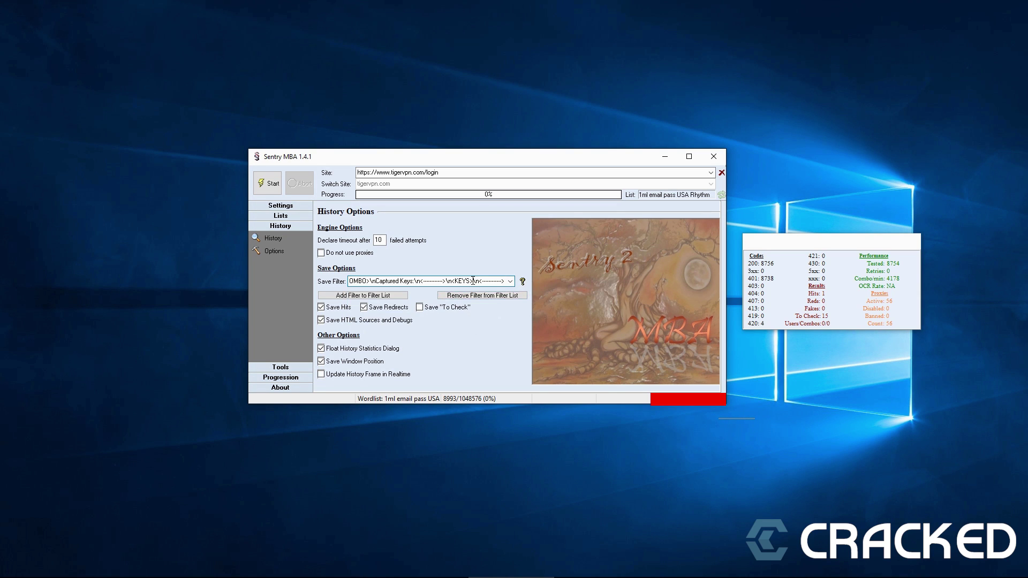
pyautogui.click(409, 283)
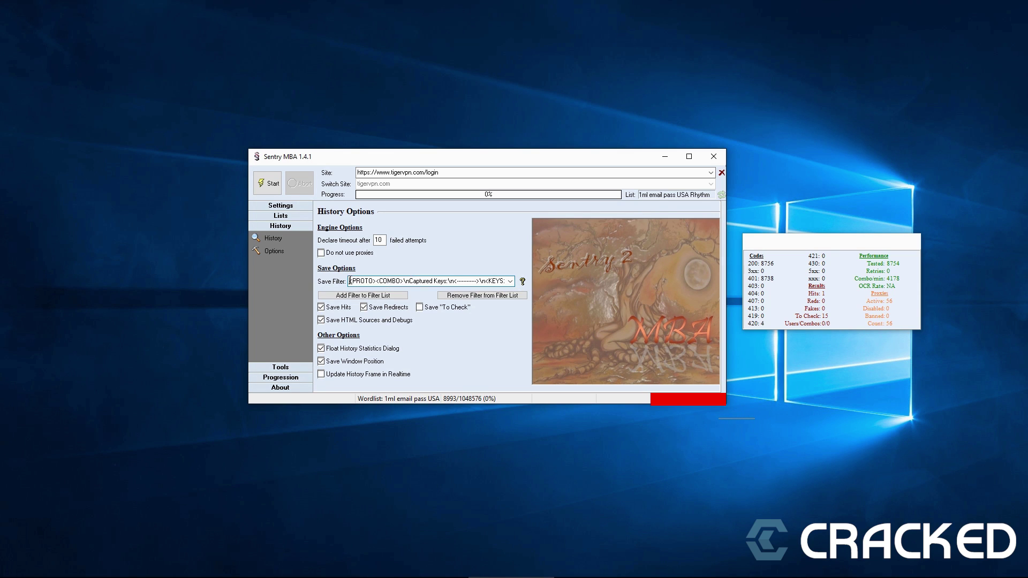
pyautogui.moveTo(352, 281); pyautogui.dragTo(548, 283)
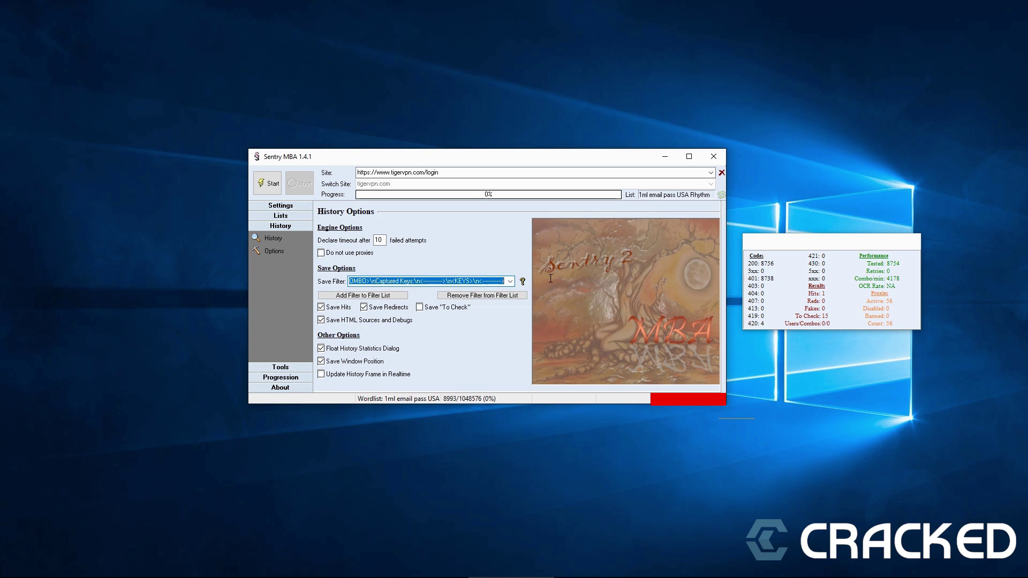
# - Settle on the <PROTO><COMBO>@<SITE> Captured Keys + Cookies save filter format
pyautogui.click(511, 281)
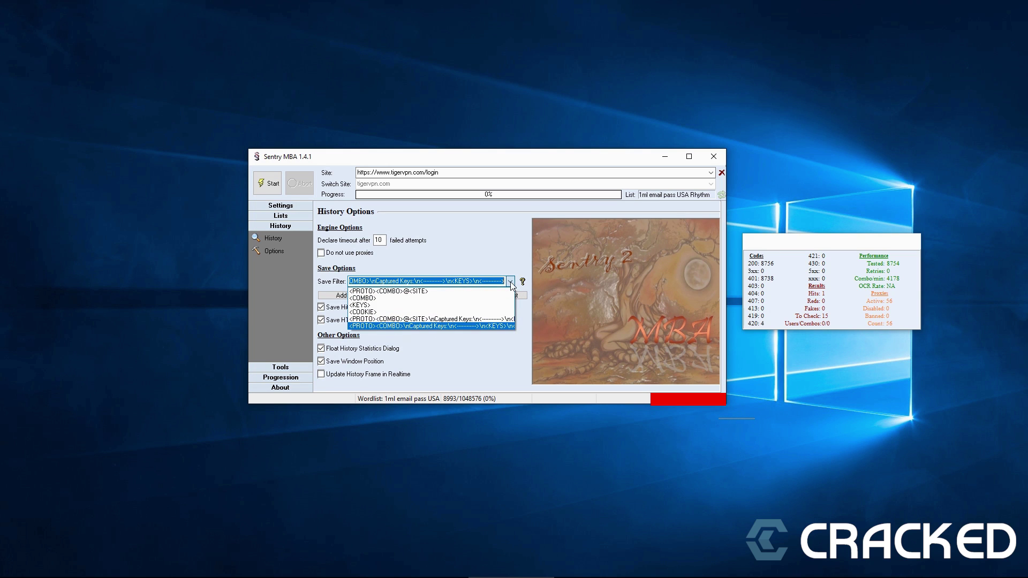
pyautogui.click(426, 293)
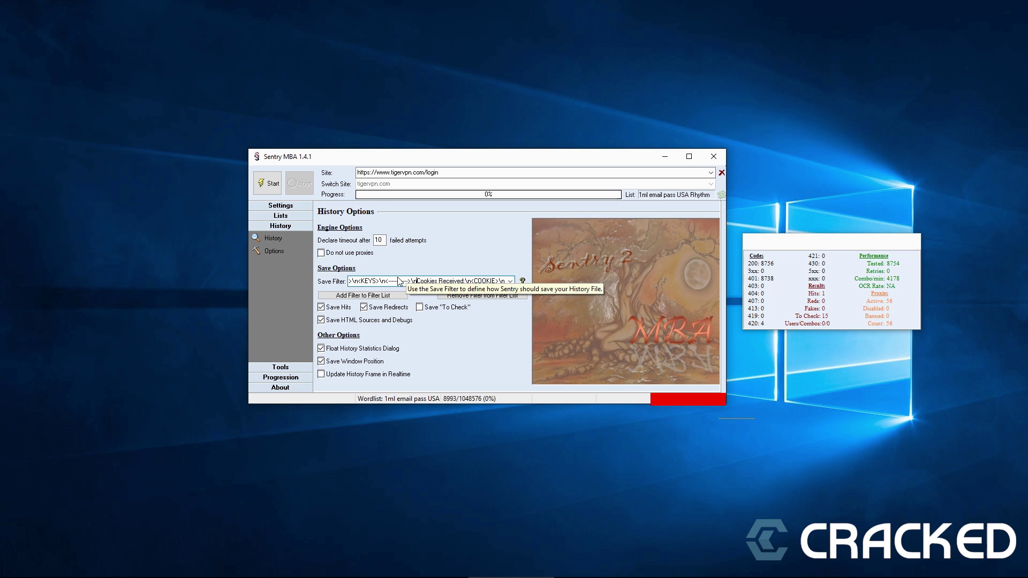
pyautogui.moveTo(397, 280)
pyautogui.mouseDown()
pyautogui.moveTo(484, 286)
pyautogui.moveTo(273, 285)
pyautogui.mouseUp()
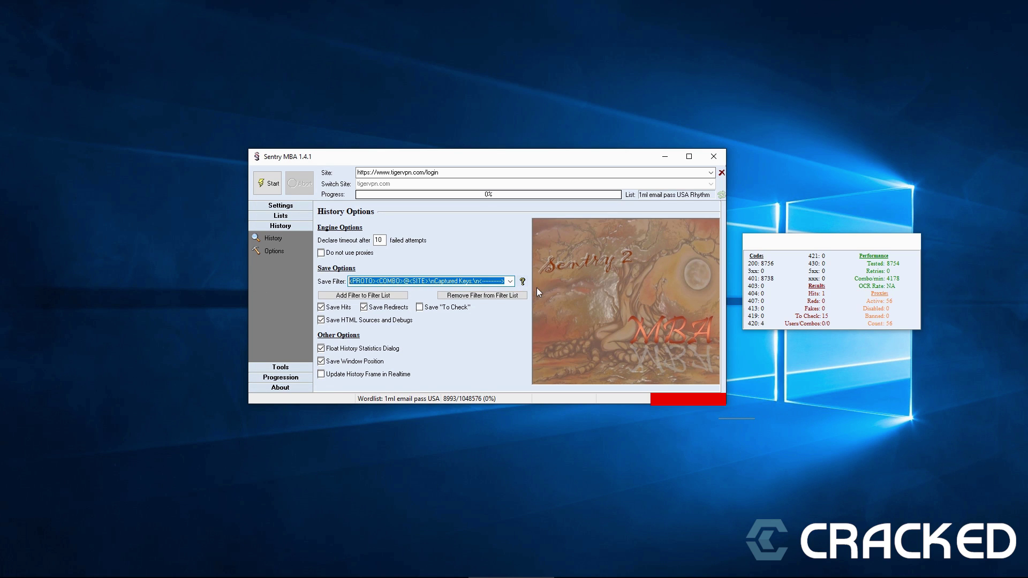
pyautogui.click(511, 280)
pyautogui.click(498, 323)
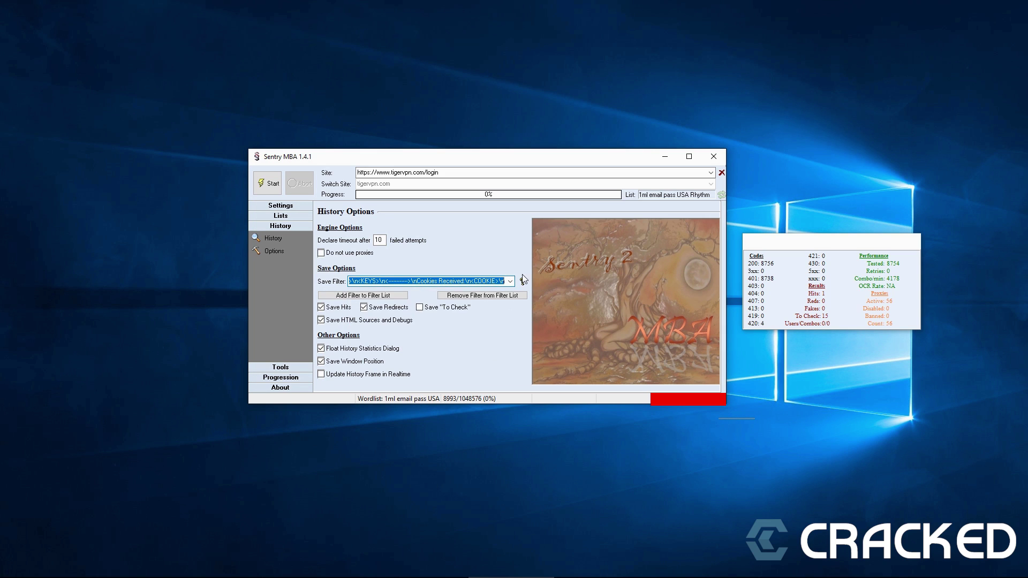
# - Copy the tigervpn.com hit in Site Mode and paste it into a new Notepad document
pyautogui.click(270, 242)
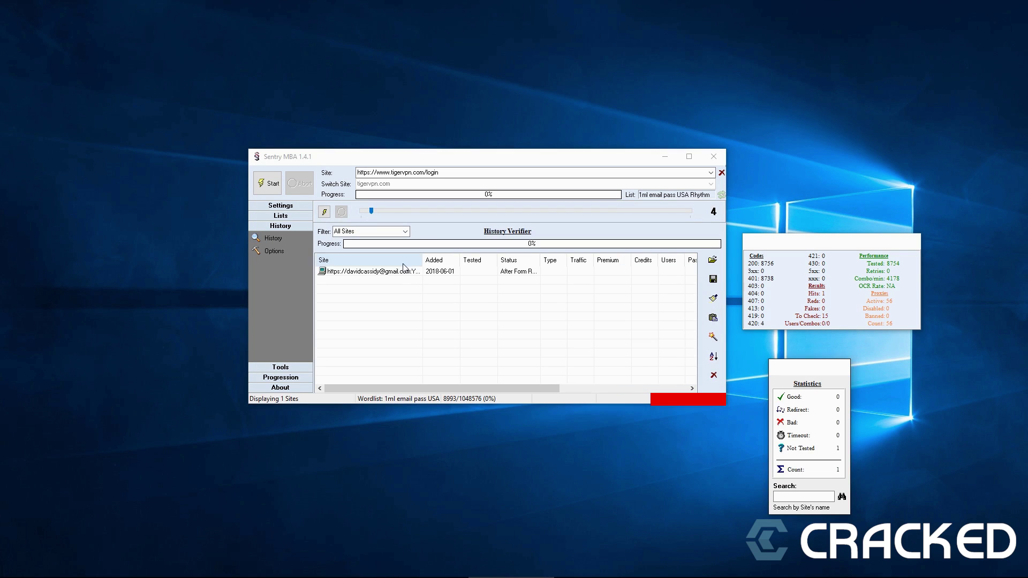
pyautogui.click(394, 272)
pyautogui.rightClick(394, 271)
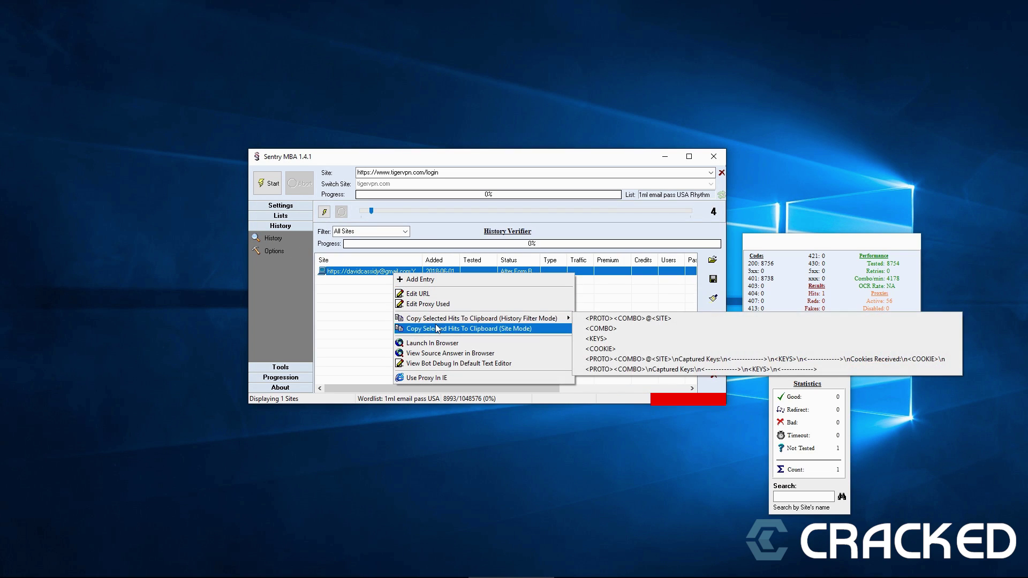
pyautogui.click(434, 328)
pyautogui.press('super')
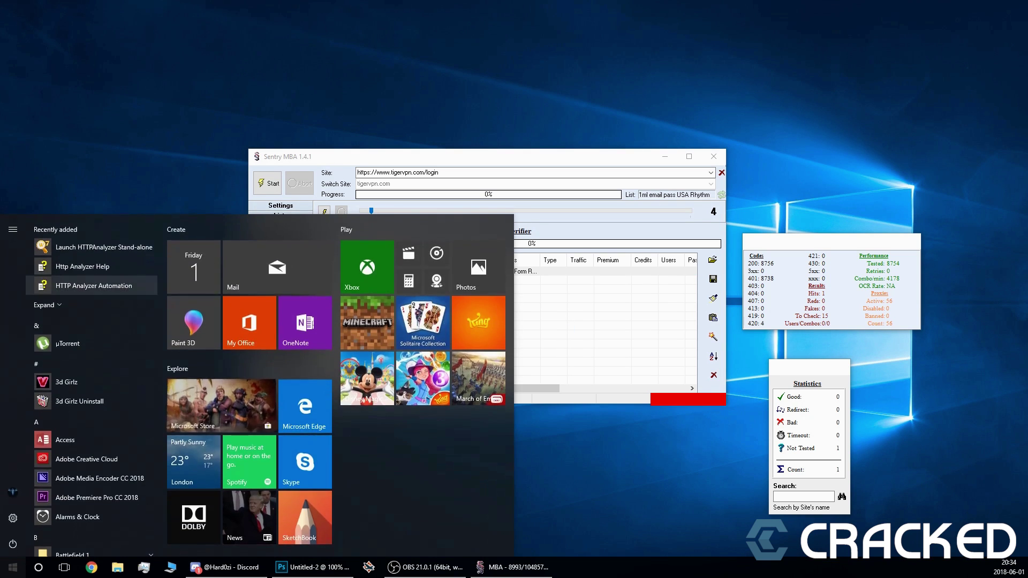
pyautogui.write('notepad')
pyautogui.press('Return')
pyautogui.hotkey('ctrl', 'v')
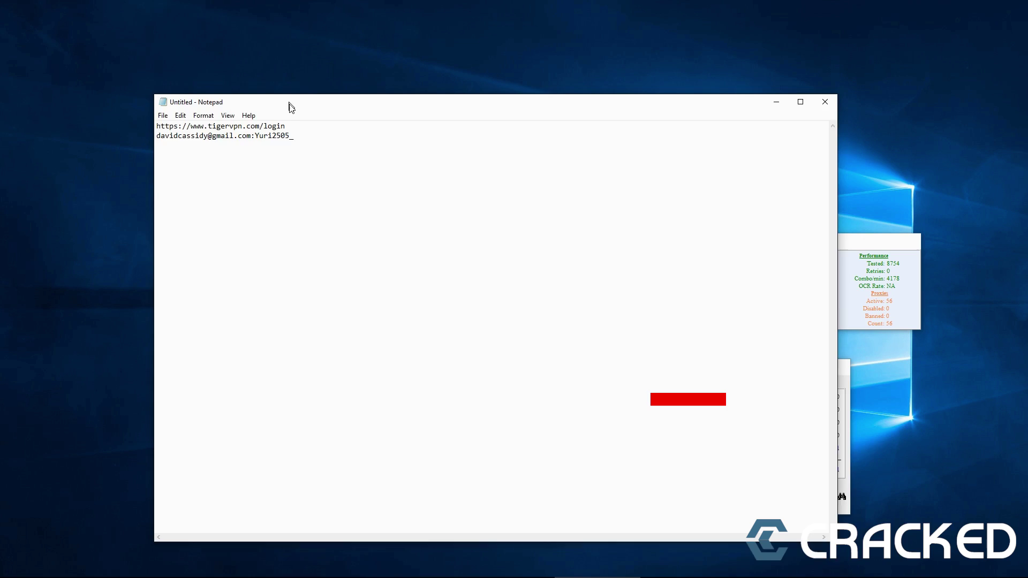
# - Copy the hit again in History Filter Mode with site, keys and cookies, returning to Notepad
pyautogui.moveTo(286, 102)
pyautogui.mouseDown()
pyautogui.moveTo(375, 498)
pyautogui.moveTo(346, 380)
pyautogui.mouseUp()
pyautogui.rightClick(384, 271)
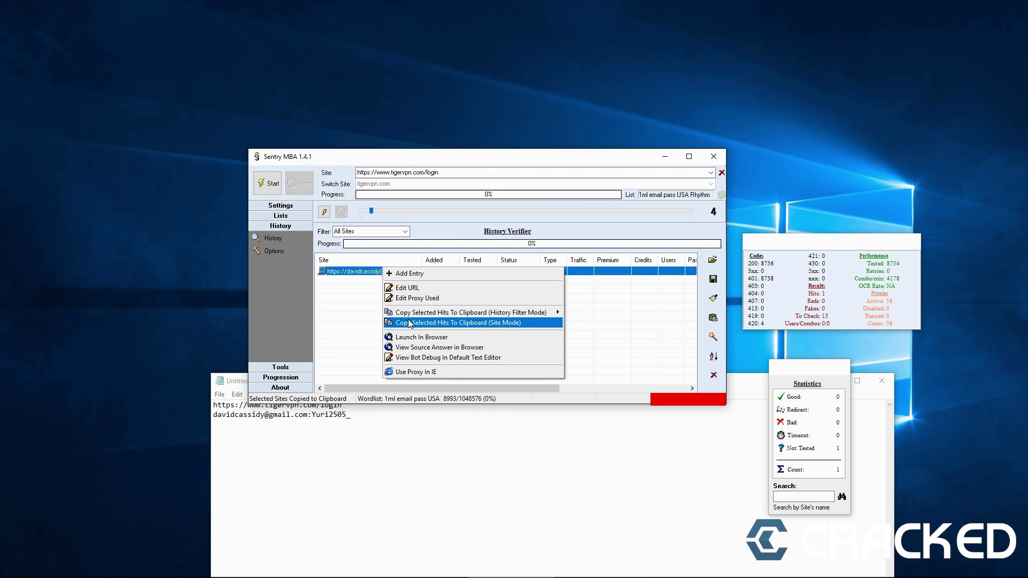
pyautogui.moveTo(471, 312)
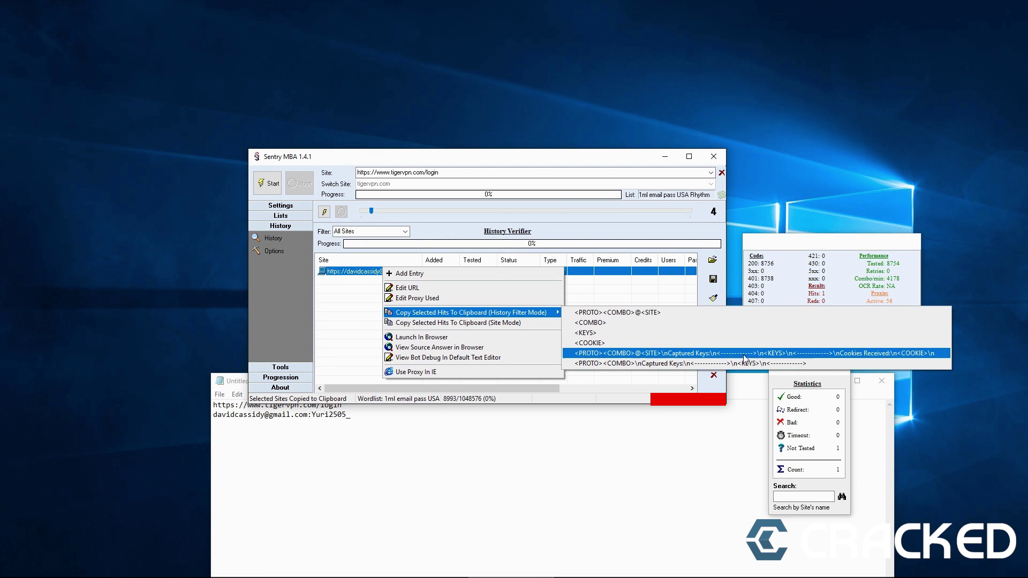
pyautogui.click(748, 357)
pyautogui.click(343, 447)
# - Replace the Notepad text with the formatted hit and cut the Cookies Received lines
pyautogui.hotkey('ctrl', 'a')
pyautogui.press('BackSpace')
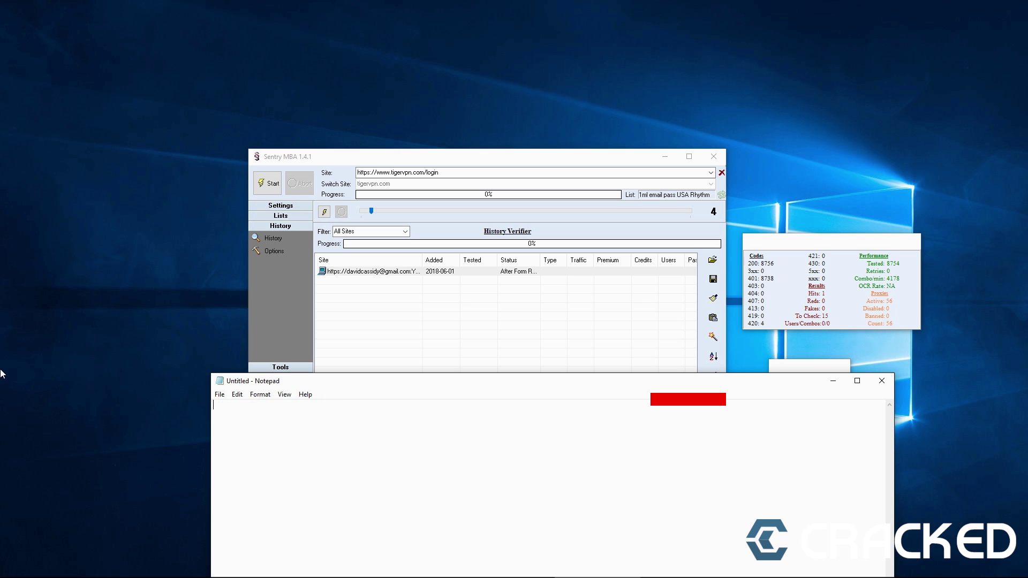
pyautogui.hotkey('ctrl', 'v')
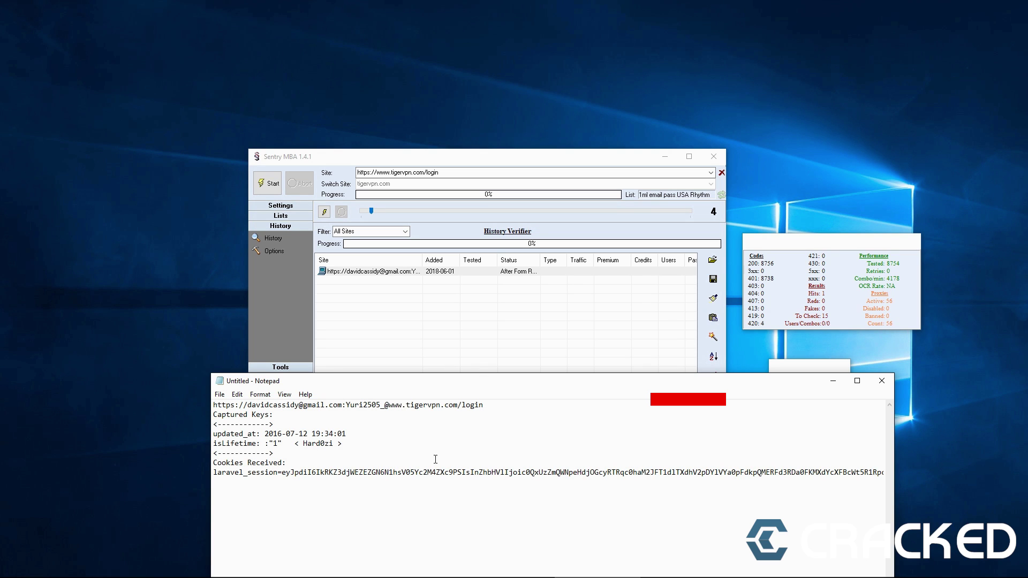
pyautogui.moveTo(434, 383); pyautogui.dragTo(289, 363)
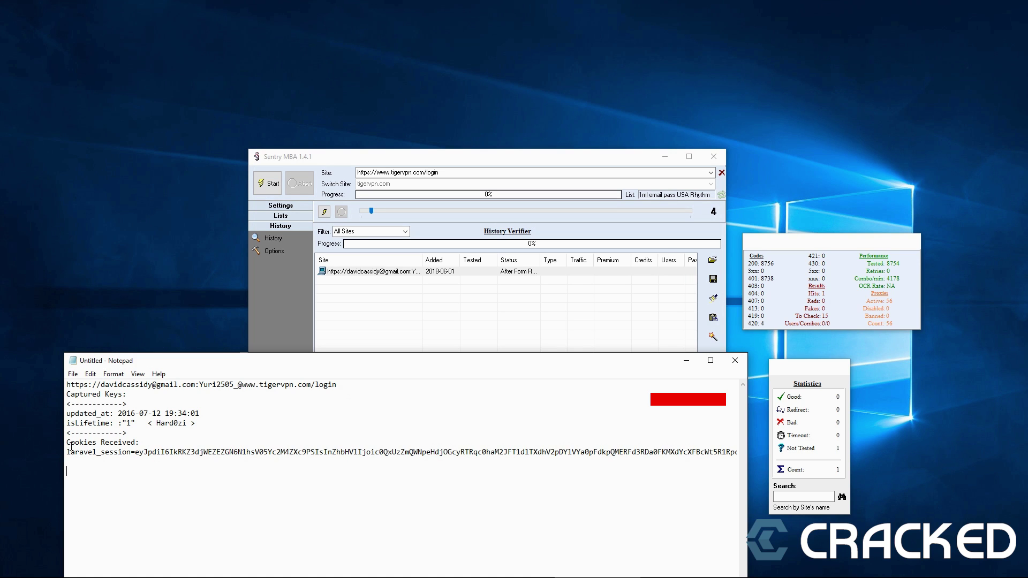
pyautogui.moveTo(66, 442); pyautogui.dragTo(260, 462)
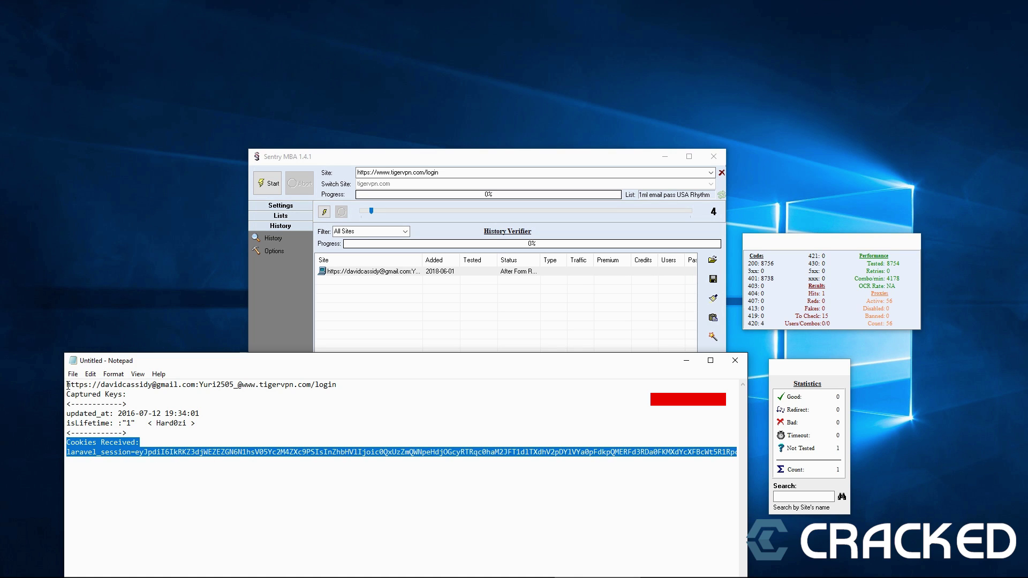
pyautogui.click(90, 374)
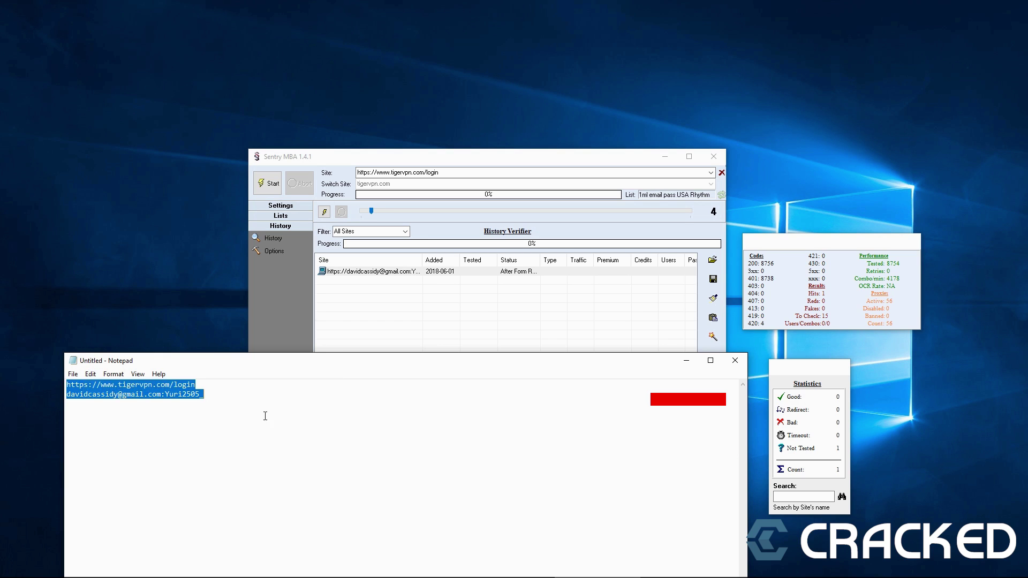
pyautogui.click(242, 420)
# - Clear Notepad and paste the hit copied with captured keys only
pyautogui.hotkey('ctrl', 'a')
pyautogui.hotkey('ctrl', 'x')
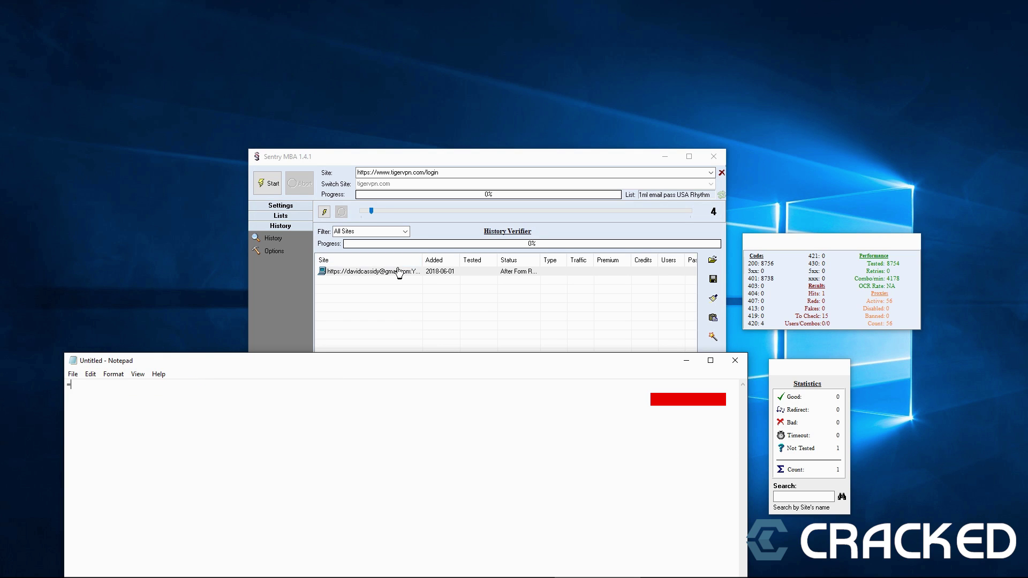
pyautogui.rightClick(397, 271)
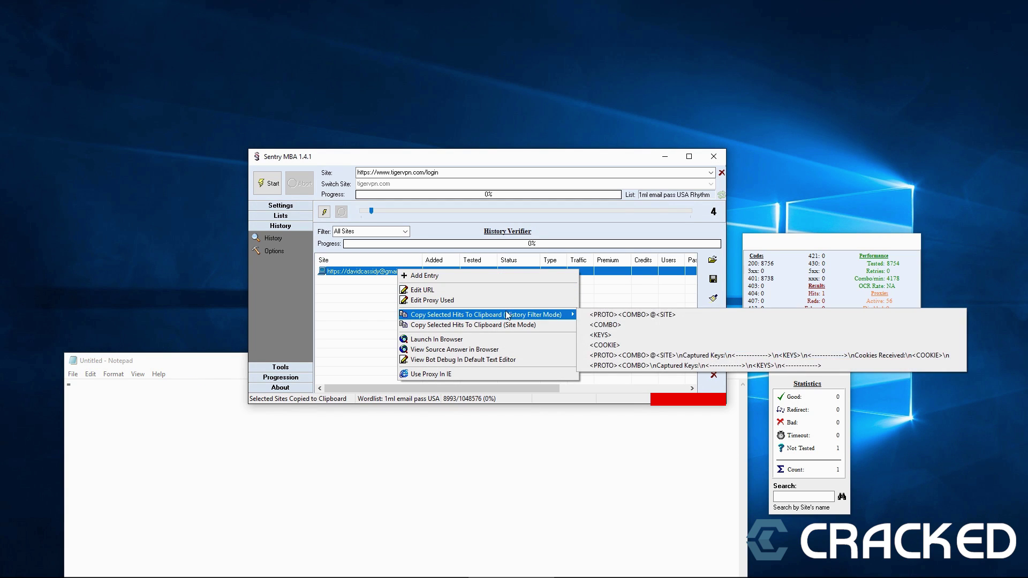
pyautogui.moveTo(486, 315)
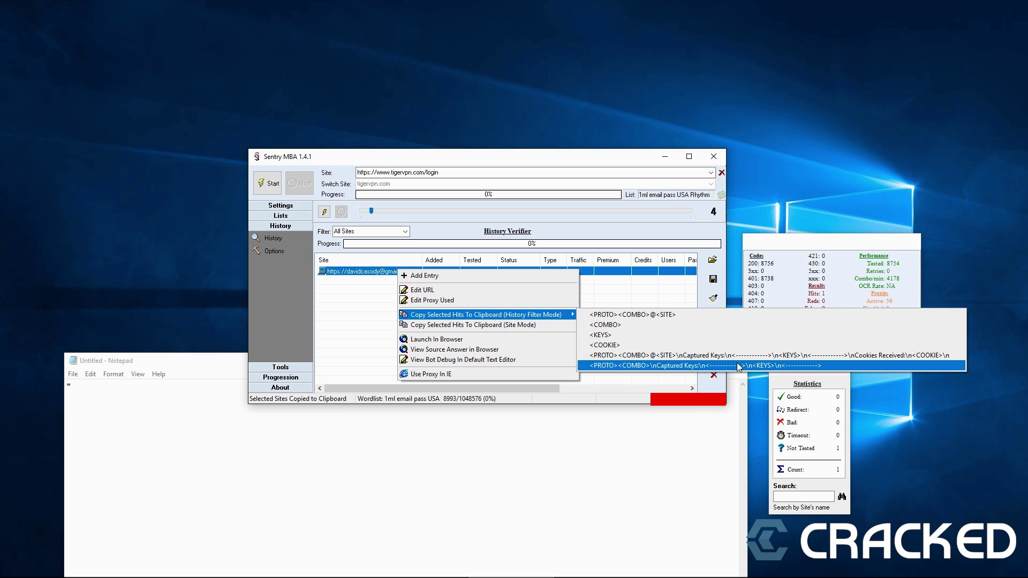
pyautogui.click(737, 362)
pyautogui.rightClick(247, 418)
pyautogui.click(170, 408)
pyautogui.rightClick(170, 408)
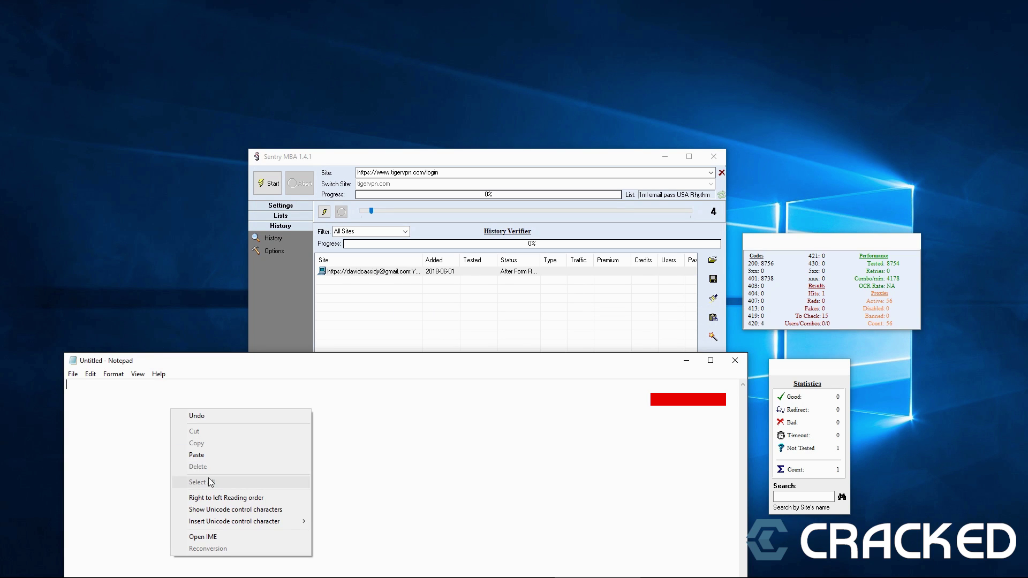
pyautogui.click(205, 455)
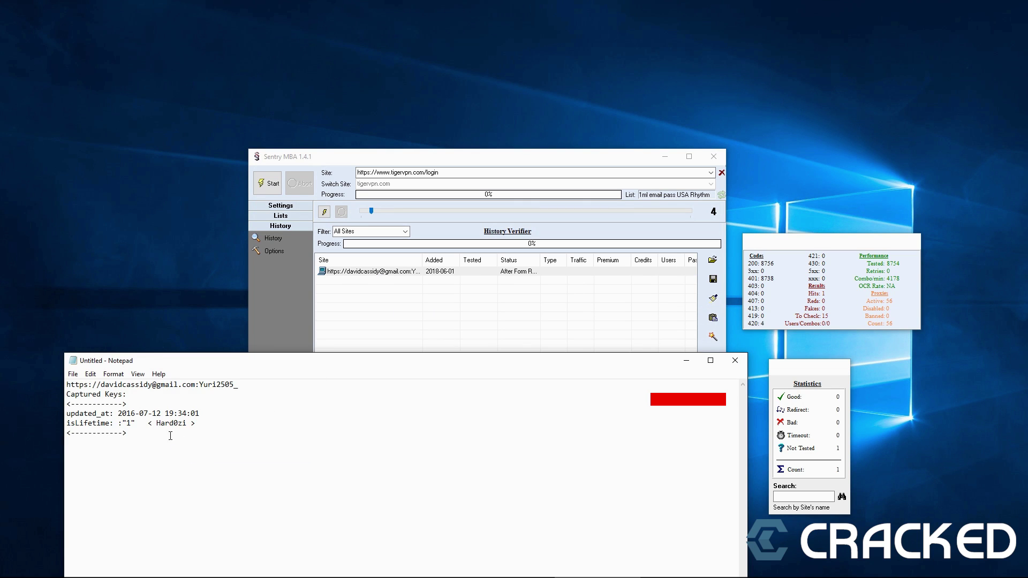
pyautogui.moveTo(169, 440); pyautogui.dragTo(238, 384)
pyautogui.click(197, 404)
# - Recopy the hit with captured keys and paste it over the Notepad contents again
pyautogui.click(441, 152)
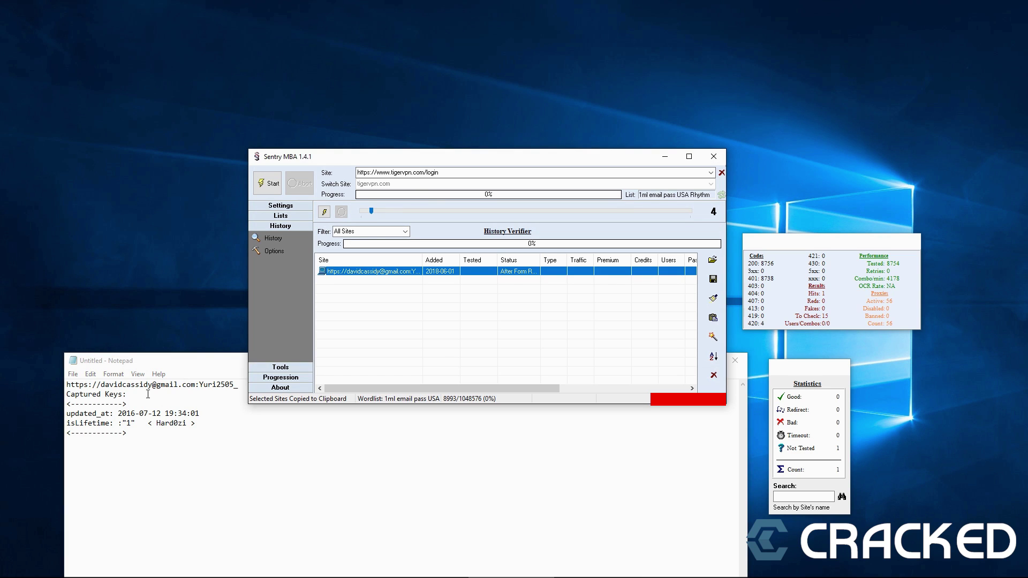
pyautogui.click(175, 366)
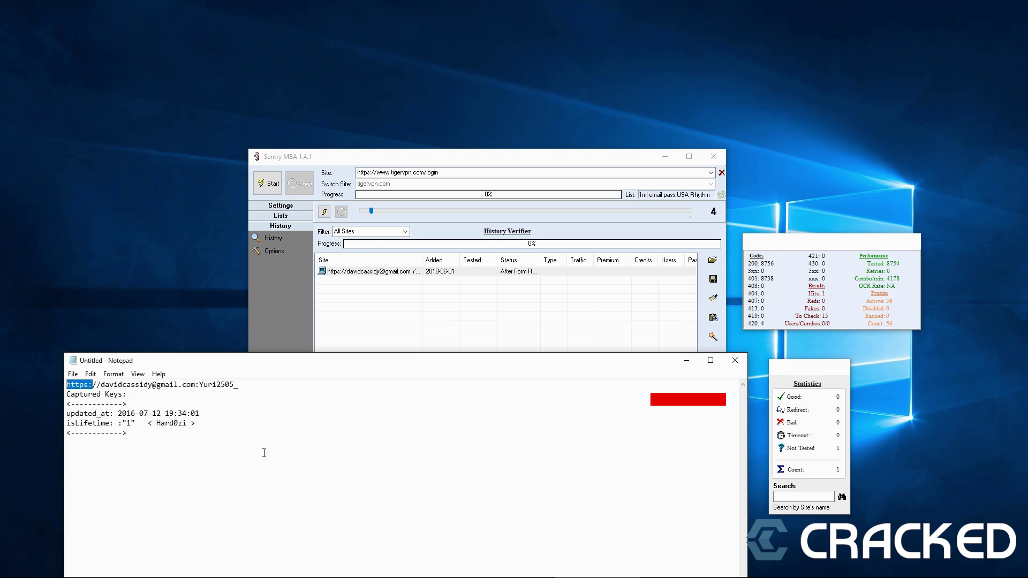
pyautogui.rightClick(379, 273)
pyautogui.moveTo(469, 319)
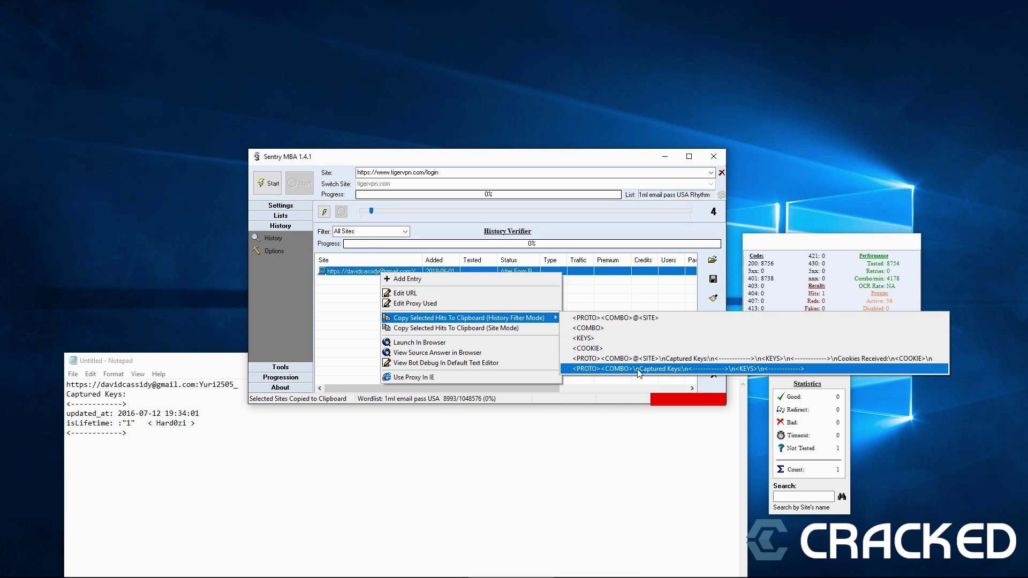
pyautogui.click(638, 372)
pyautogui.click(232, 459)
pyautogui.hotkey('ctrl', 'a')
pyautogui.press('Delete')
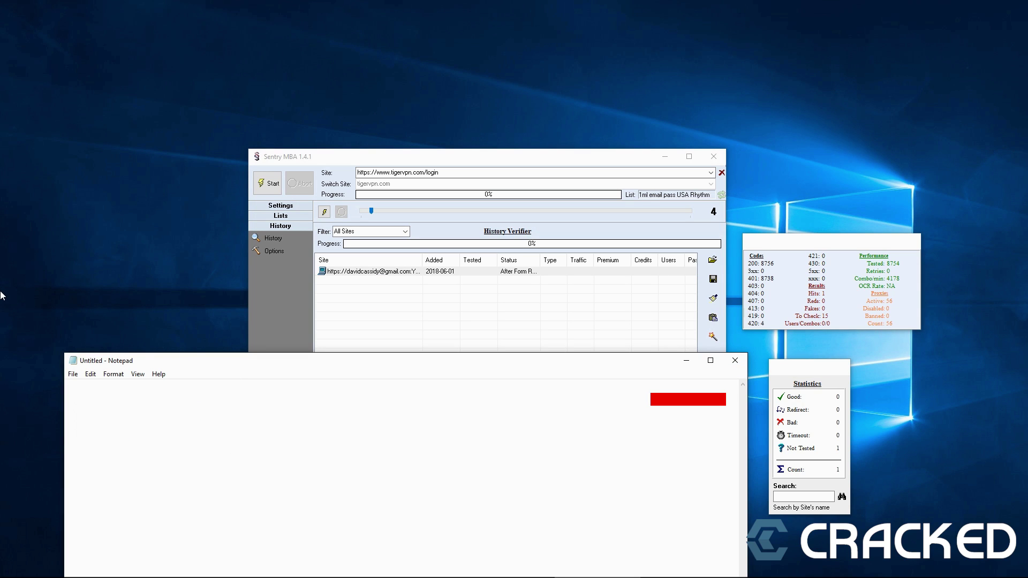
pyautogui.hotkey('ctrl', 'v')
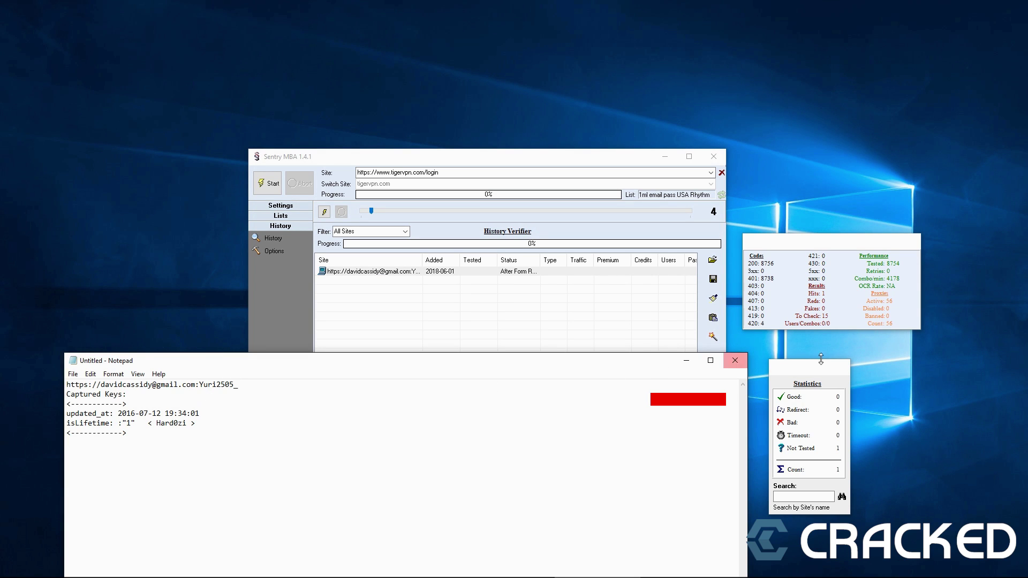
pyautogui.rightClick(493, 277)
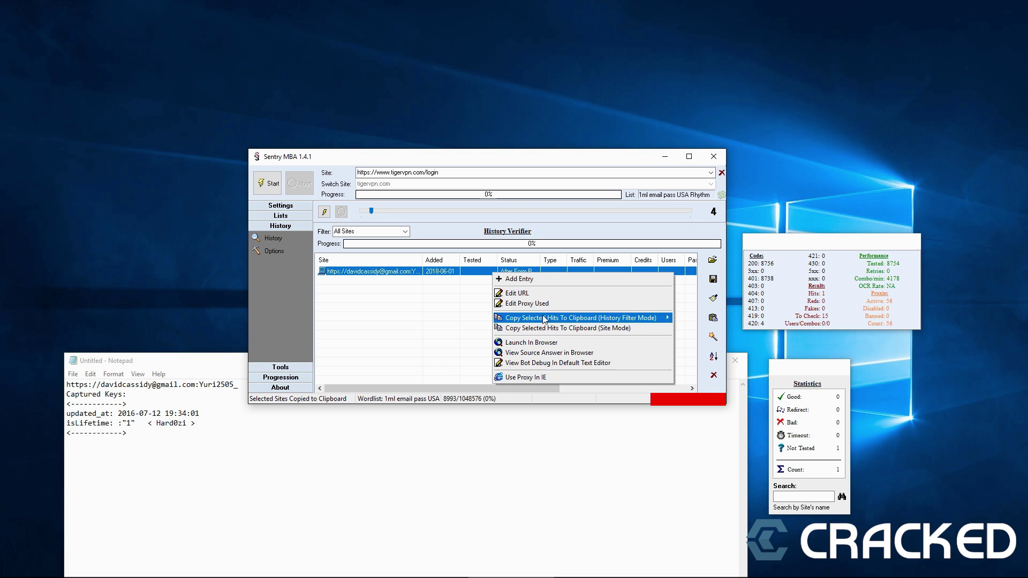
# - In History Options, set the Save Filter to the last Captured Keys entry format
pyautogui.click(537, 282)
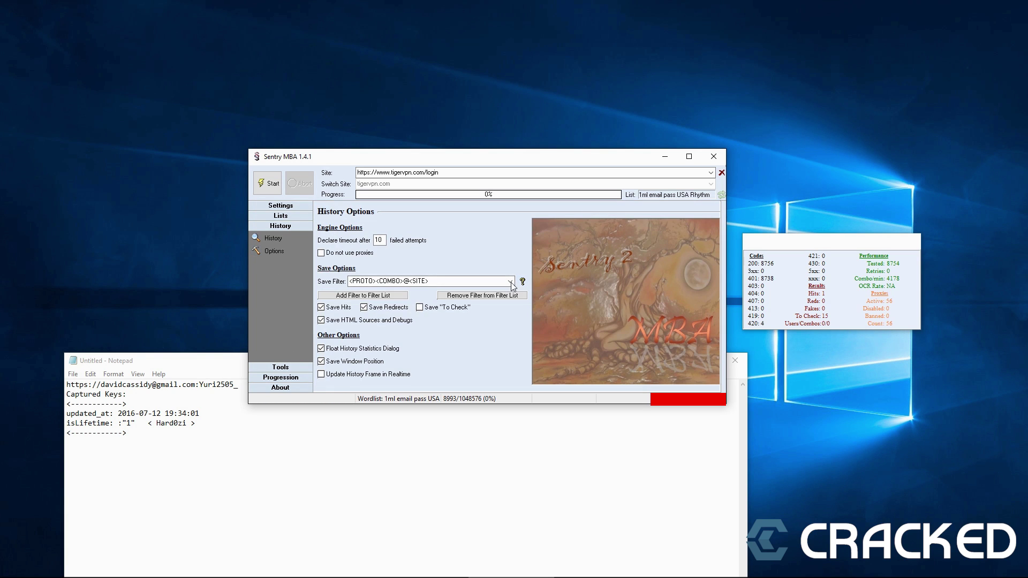
pyautogui.click(511, 282)
pyautogui.click(341, 315)
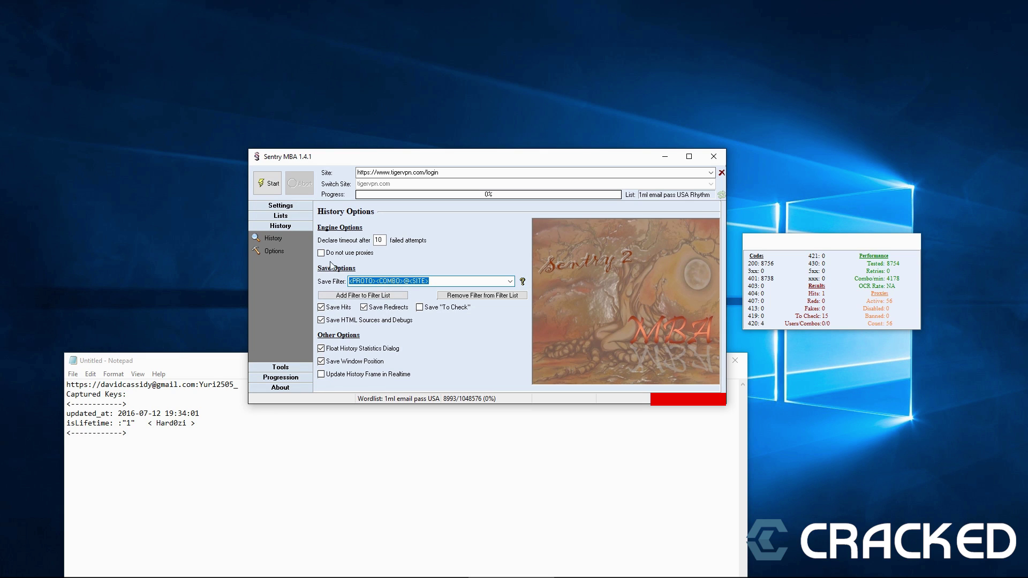
pyautogui.click(511, 282)
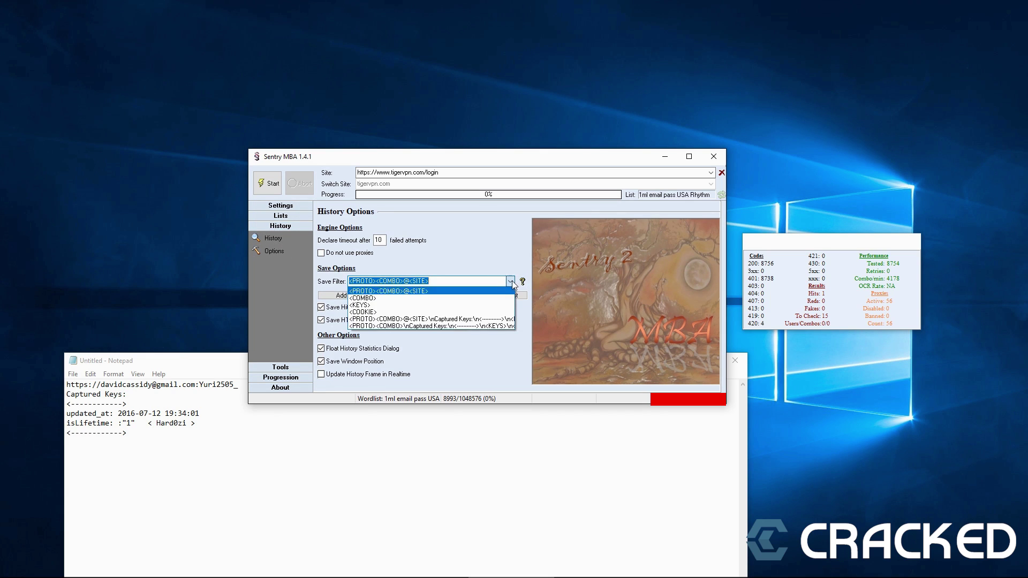
pyautogui.click(434, 325)
# - Return to the saved hits and the Progression view, selecting the target site address
pyautogui.click(273, 239)
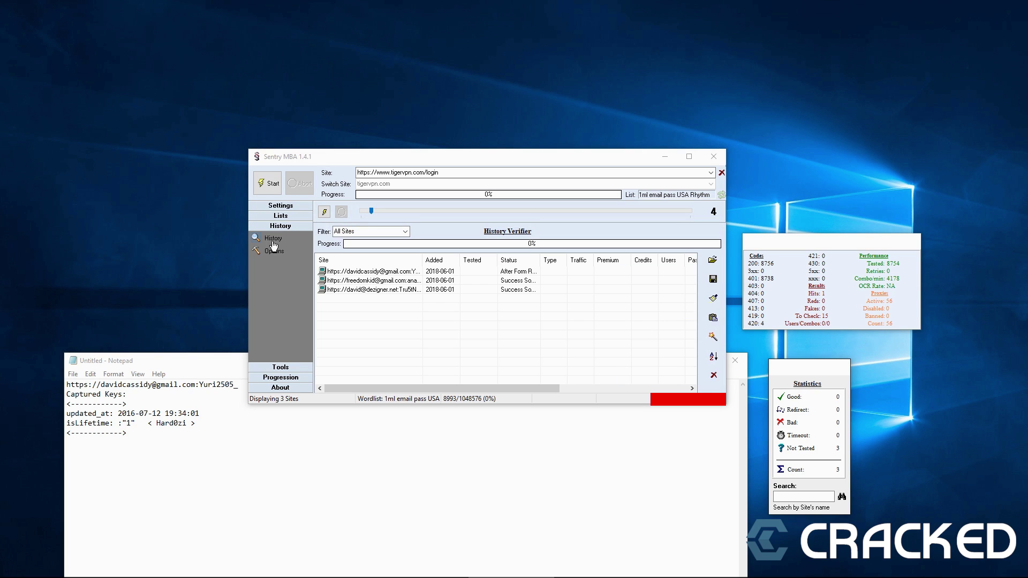
pyautogui.click(281, 377)
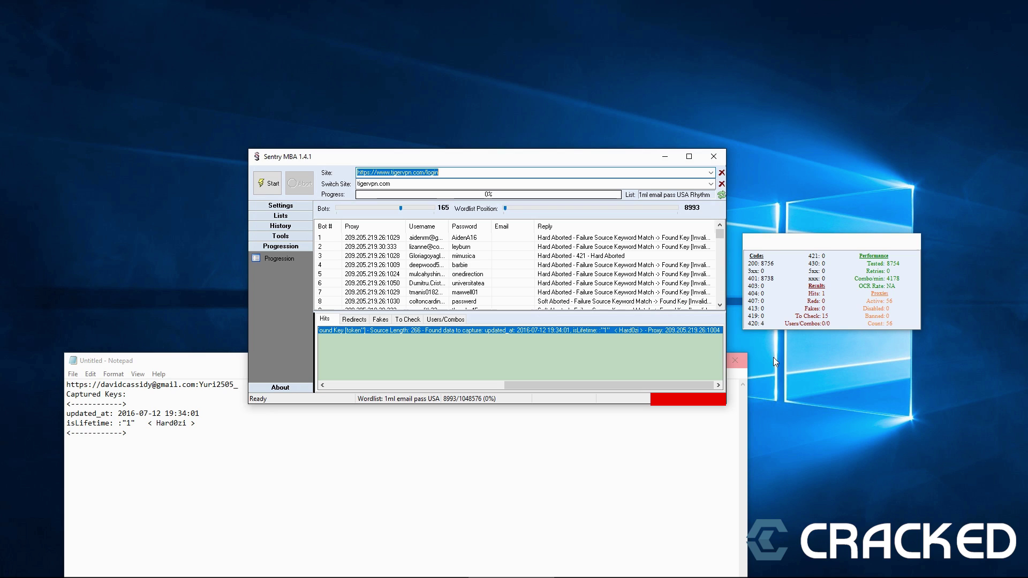
pyautogui.click(862, 387)
pyautogui.click(526, 384)
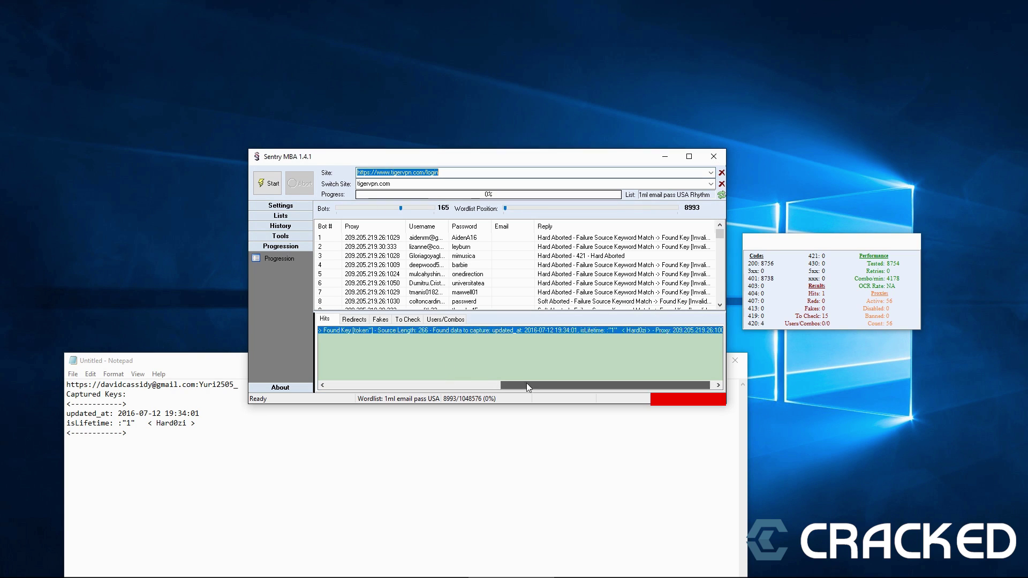
# - Switch the attack to plex.tv, stop the engine and go back to History
pyautogui.click(450, 184)
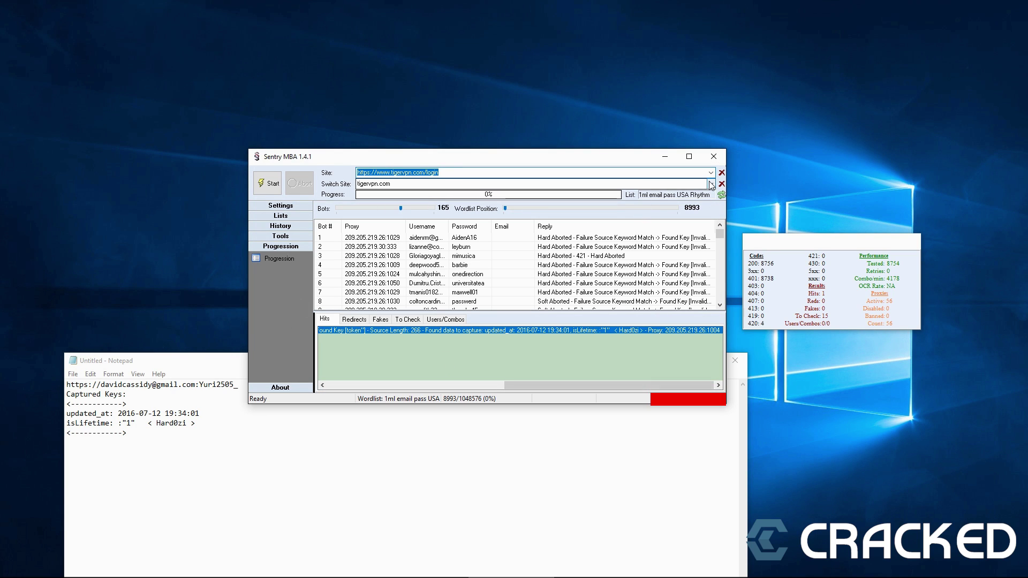
pyautogui.click(447, 202)
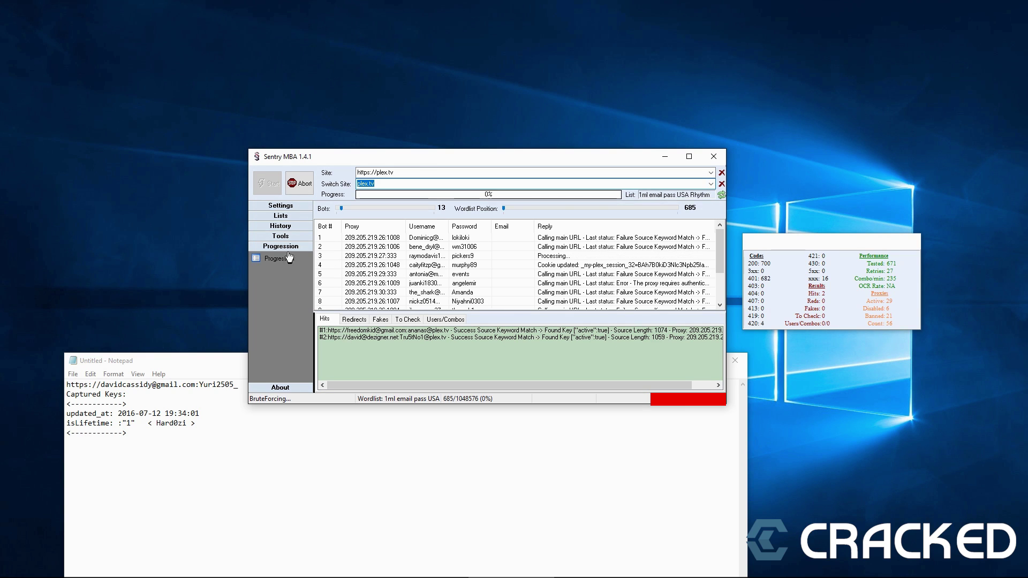
pyautogui.click(309, 185)
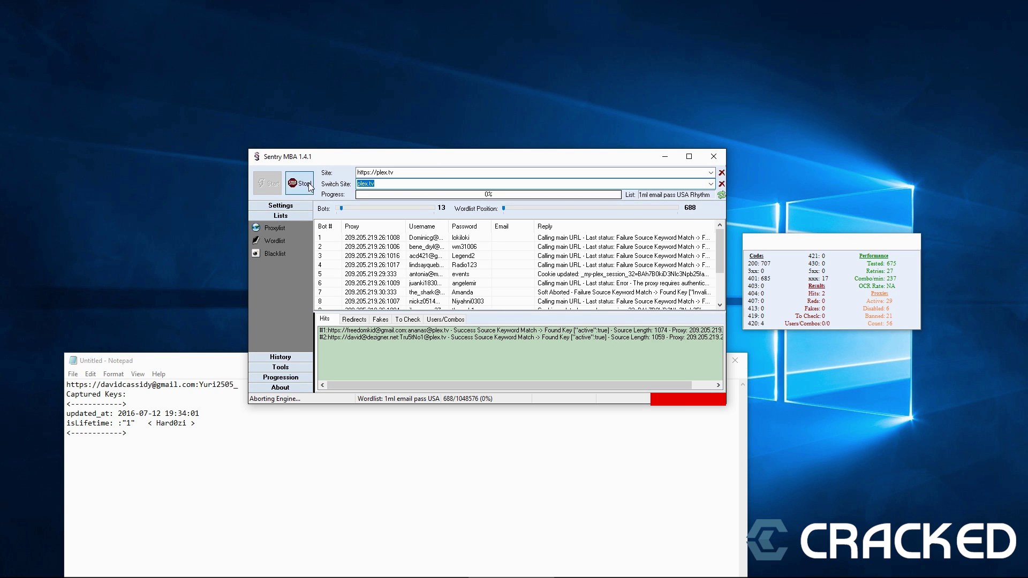
pyautogui.click(280, 357)
pyautogui.moveTo(383, 293); pyautogui.dragTo(492, 283)
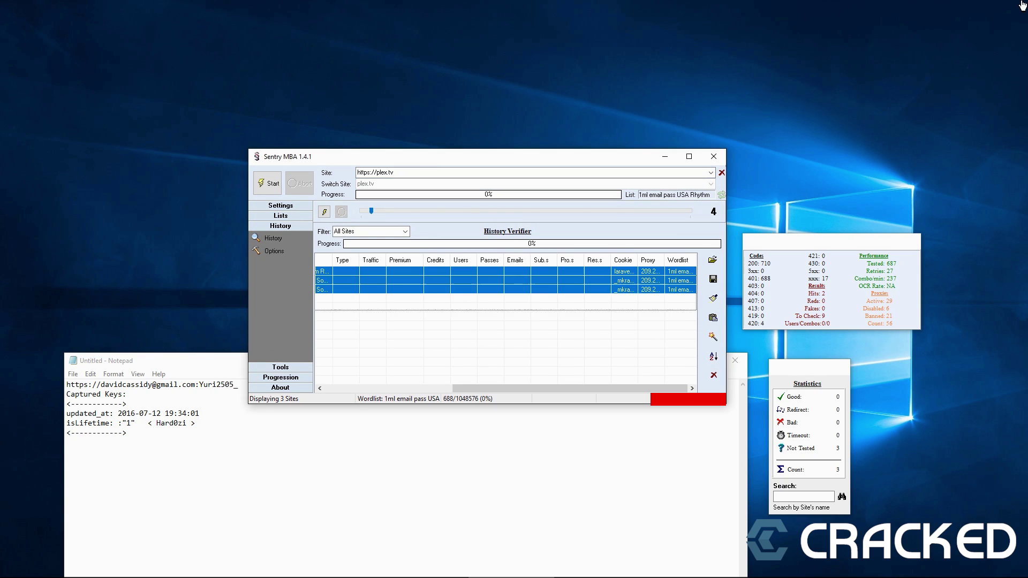
# - Select the two plex.tv hits and copy them in History Filter Mode
pyautogui.click(563, 305)
pyautogui.click(515, 289)
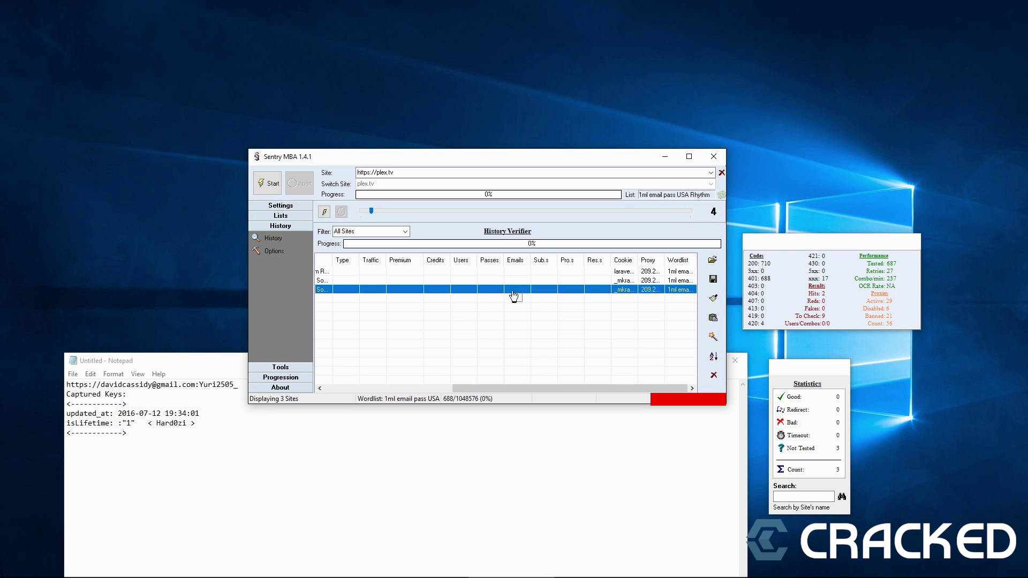
pyautogui.keyDown('shift'); pyautogui.click(511, 282); pyautogui.keyUp('shift')
pyautogui.rightClick(511, 284)
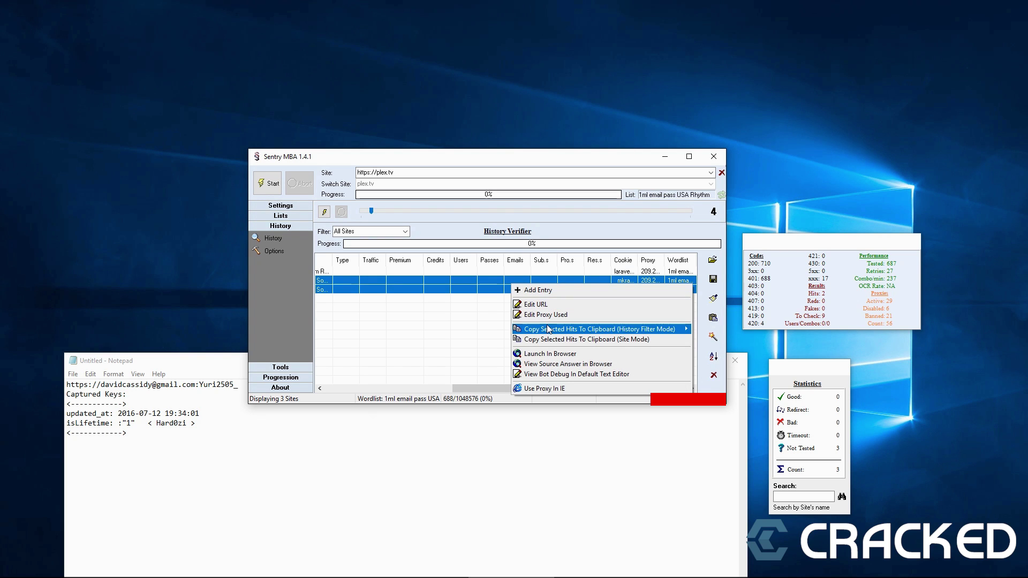
pyautogui.click(321, 379)
# - Paste the two hits into Notepad as entries listing None for captured keys
pyautogui.click(172, 489)
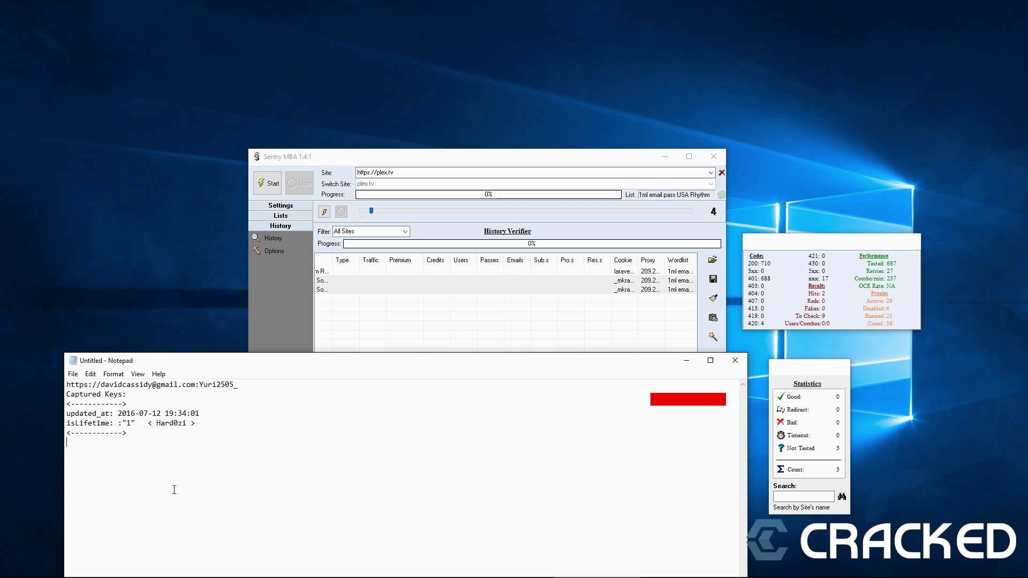
pyautogui.rightClick(174, 489)
pyautogui.click(201, 403)
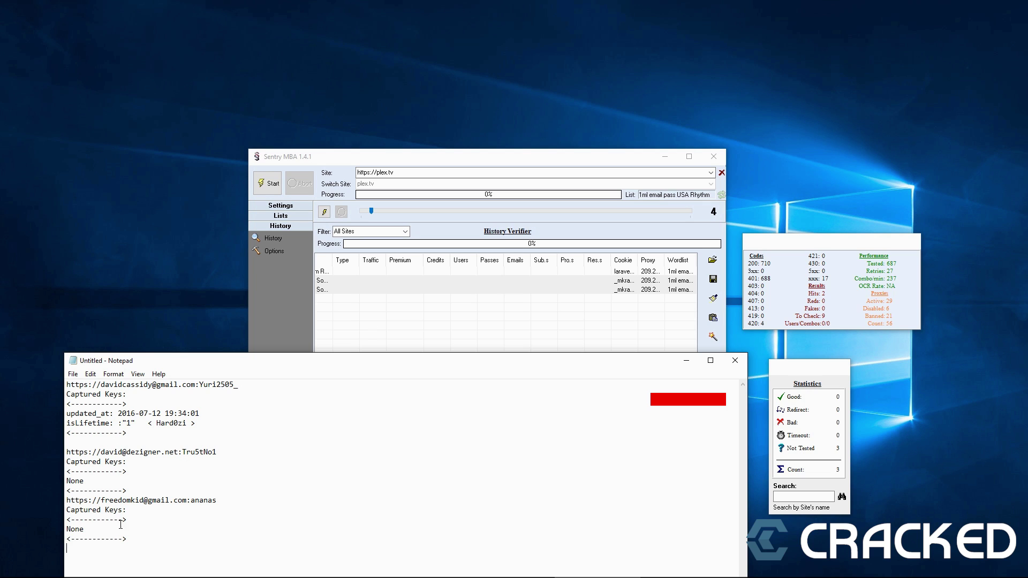
pyautogui.click(498, 158)
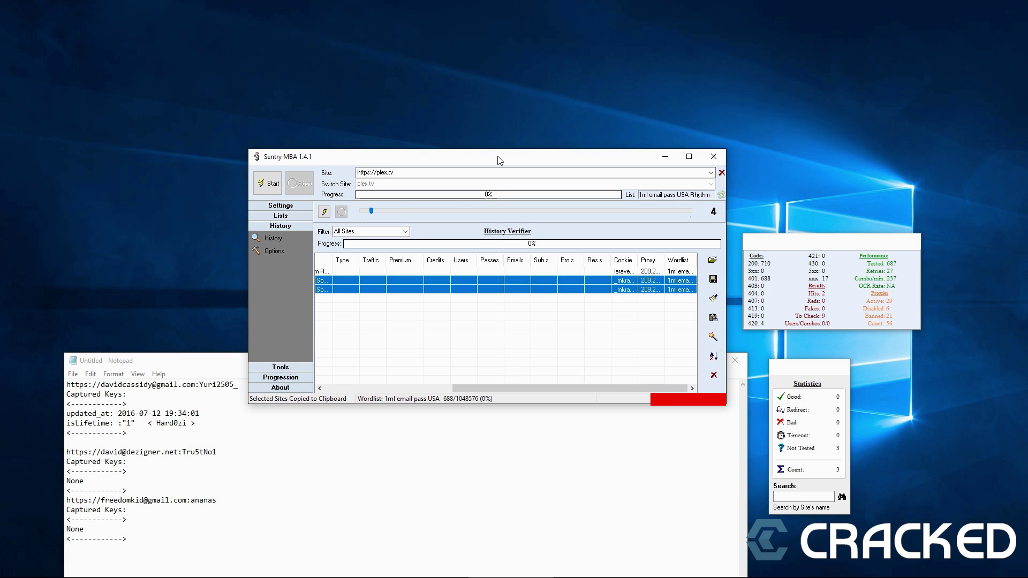
pyautogui.moveTo(550, 388); pyautogui.dragTo(418, 389)
pyautogui.hotkey('alt', 'Tab')
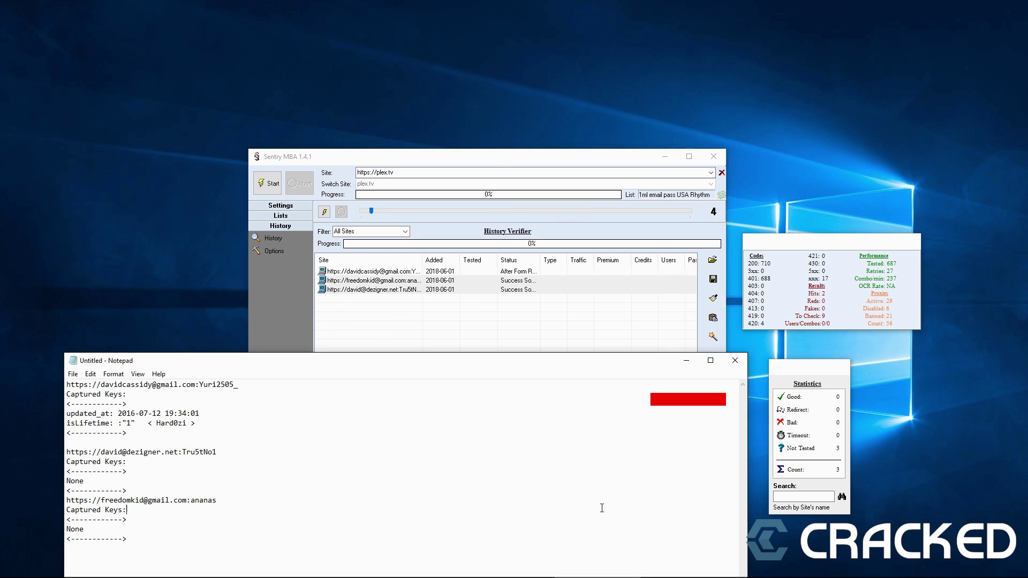
pyautogui.click(317, 40)
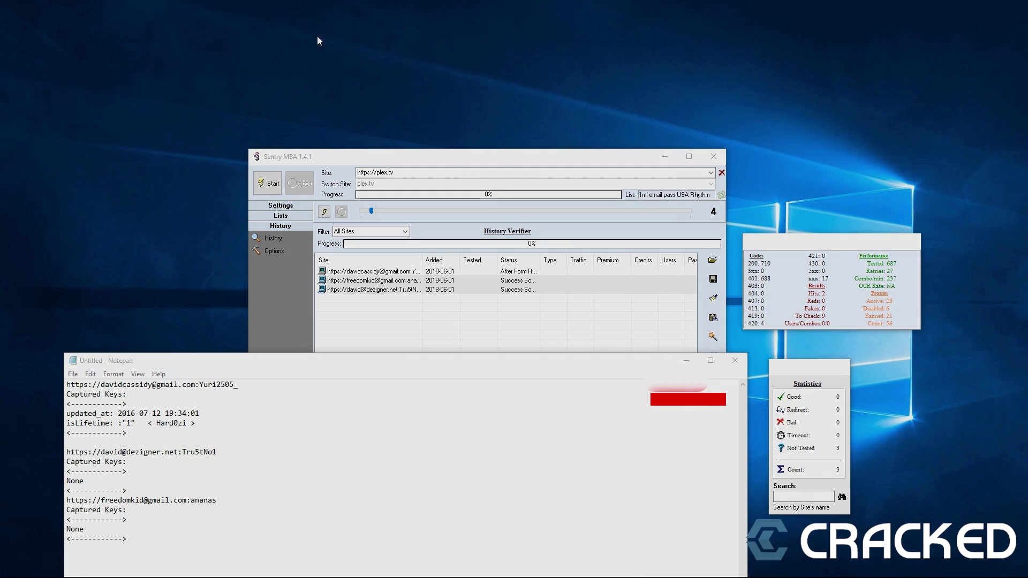
# - Browse Tools About, then General and Keywords settings showing plex.tv key phrases
pyautogui.moveTo(354, 168); pyautogui.dragTo(328, 55)
pyautogui.click(254, 255)
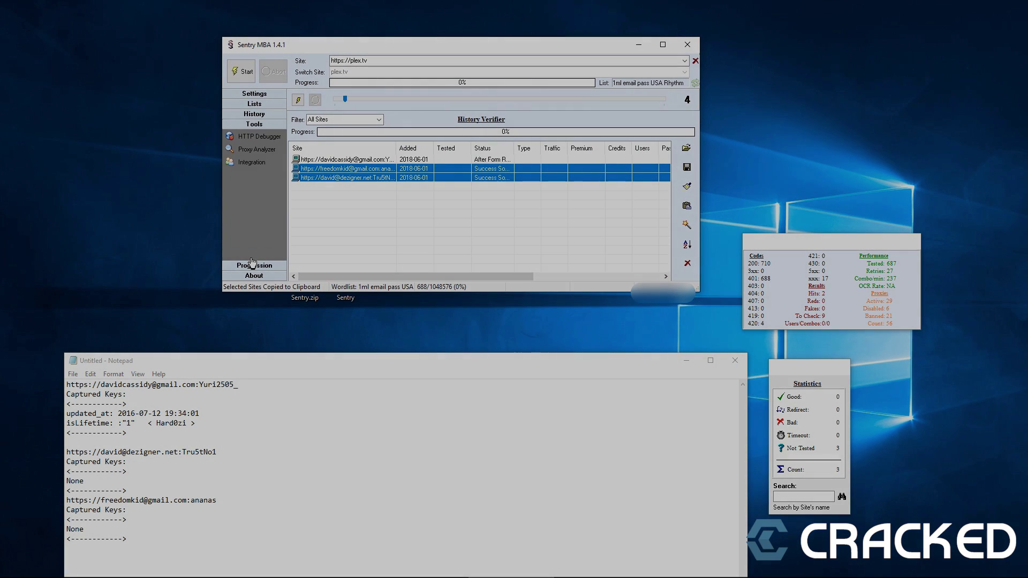
pyautogui.click(254, 268)
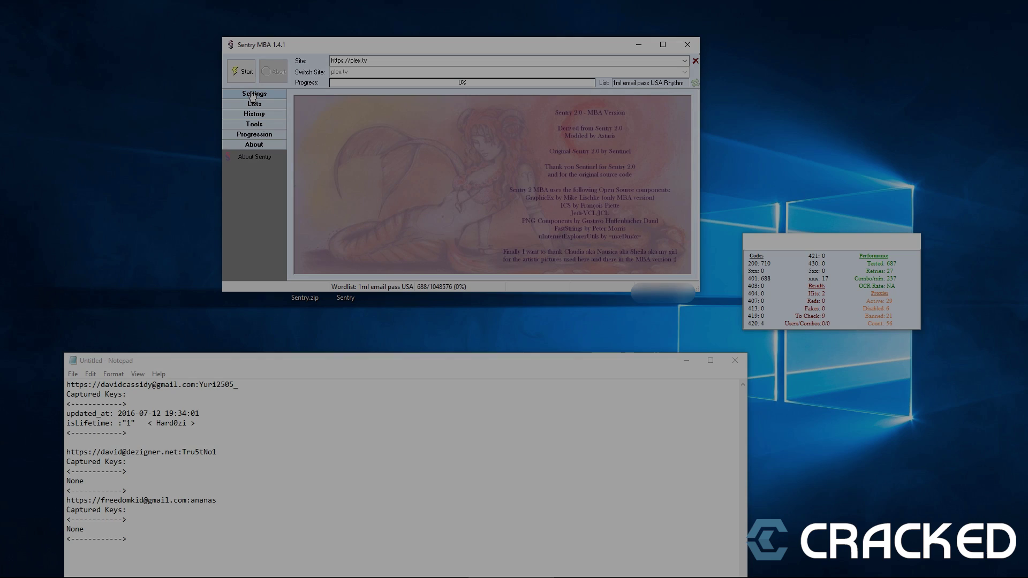
pyautogui.click(252, 95)
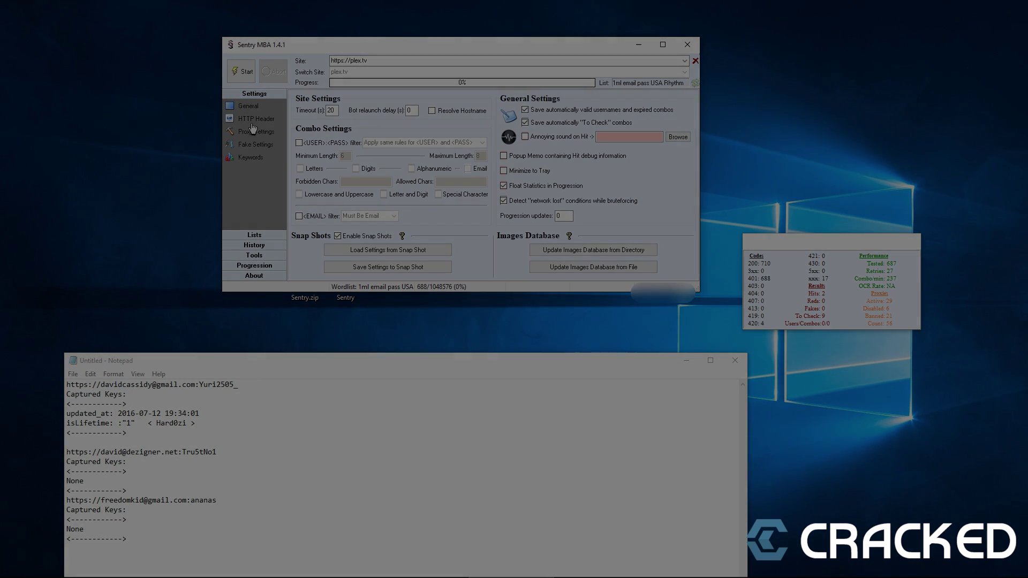
pyautogui.click(254, 146)
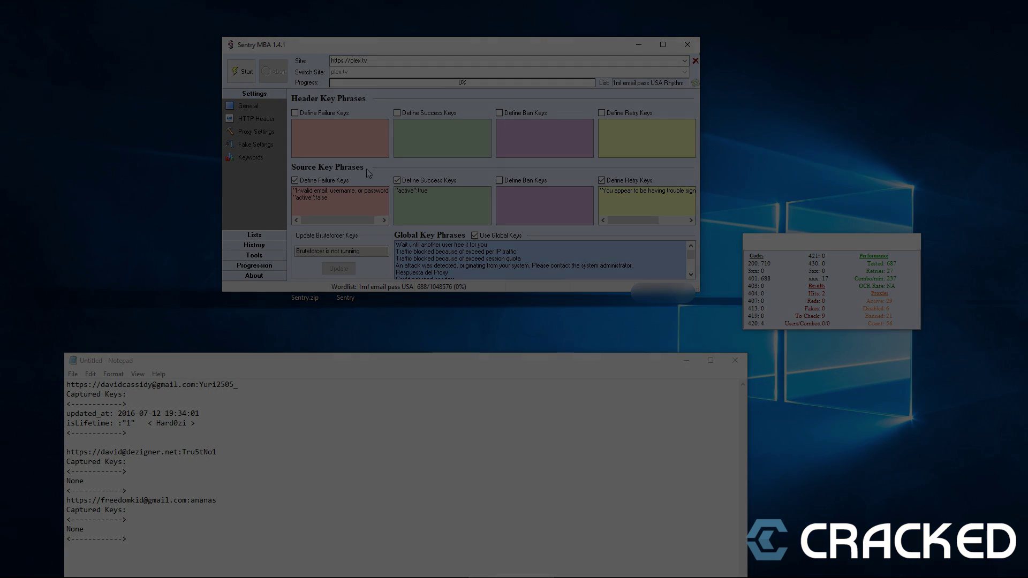
pyautogui.click(253, 255)
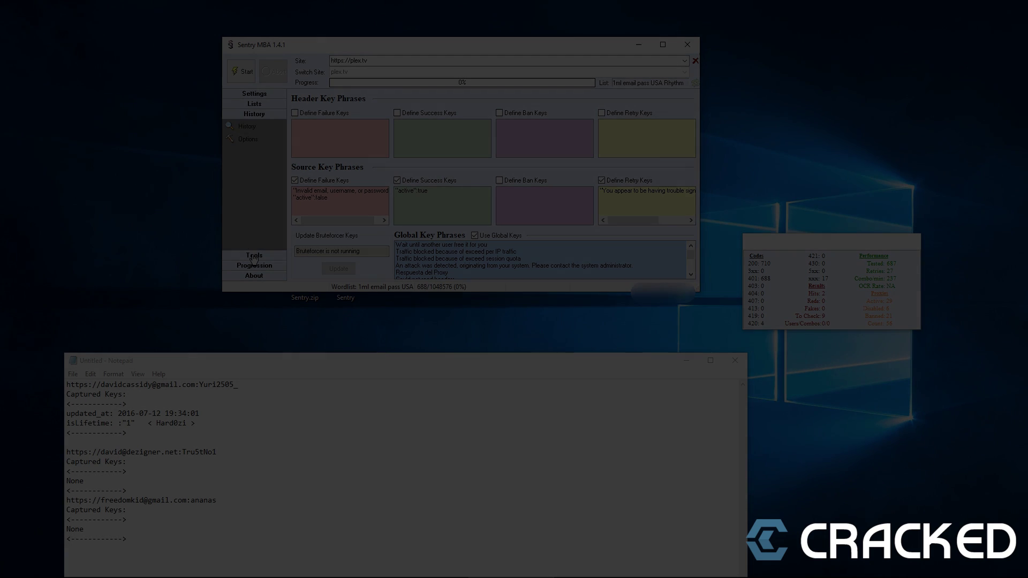